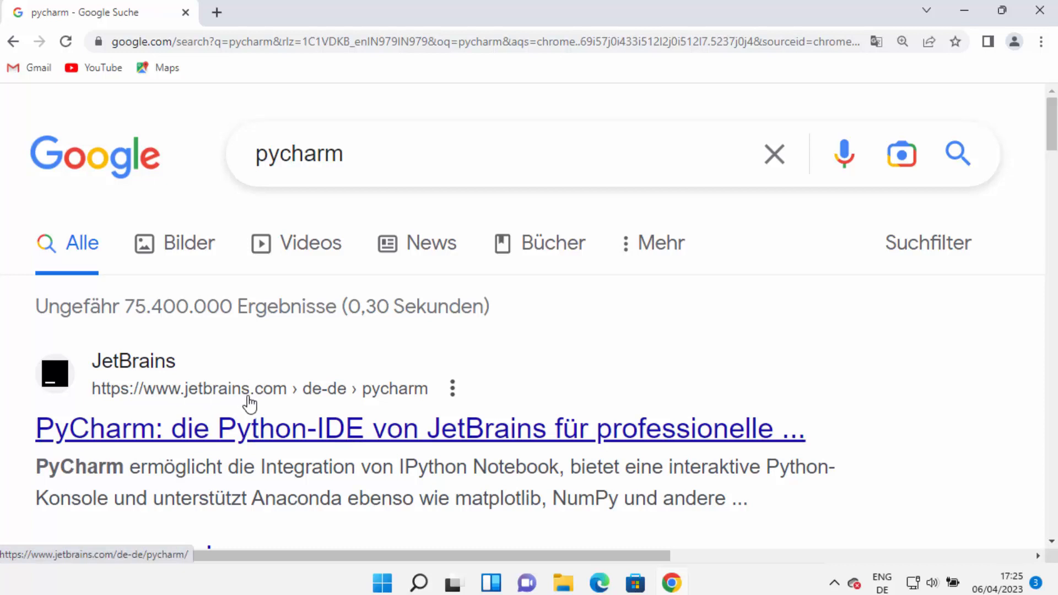
Open the JetBrains PyCharm page from the search results and go to its download page.
{"action": "left_click", "coordinate": [432, 440]}
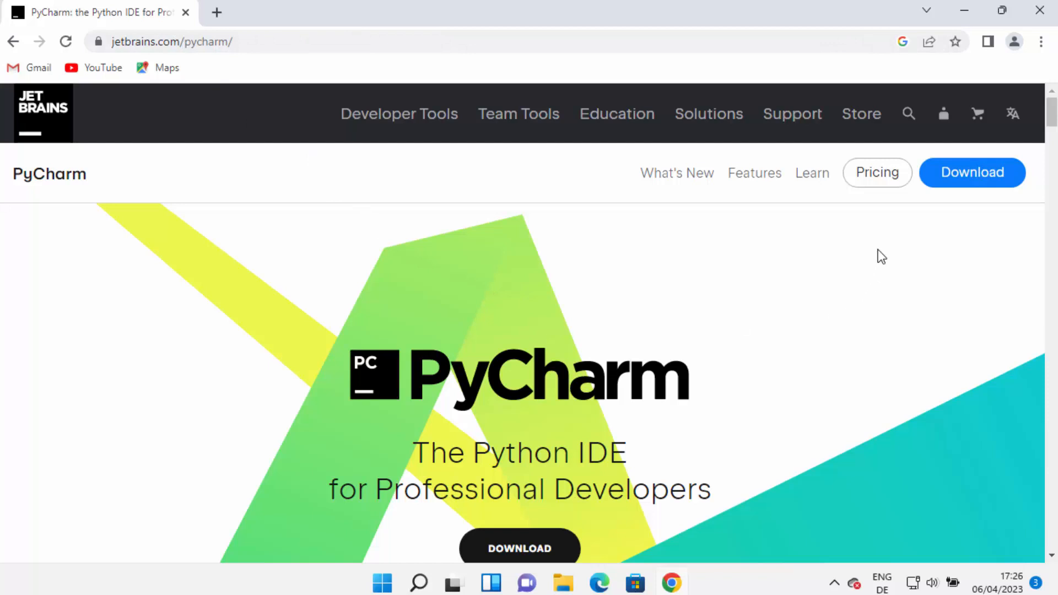
{"action": "scroll", "coordinate": [557, 354], "scroll_direction": "down", "scroll_amount": 3}
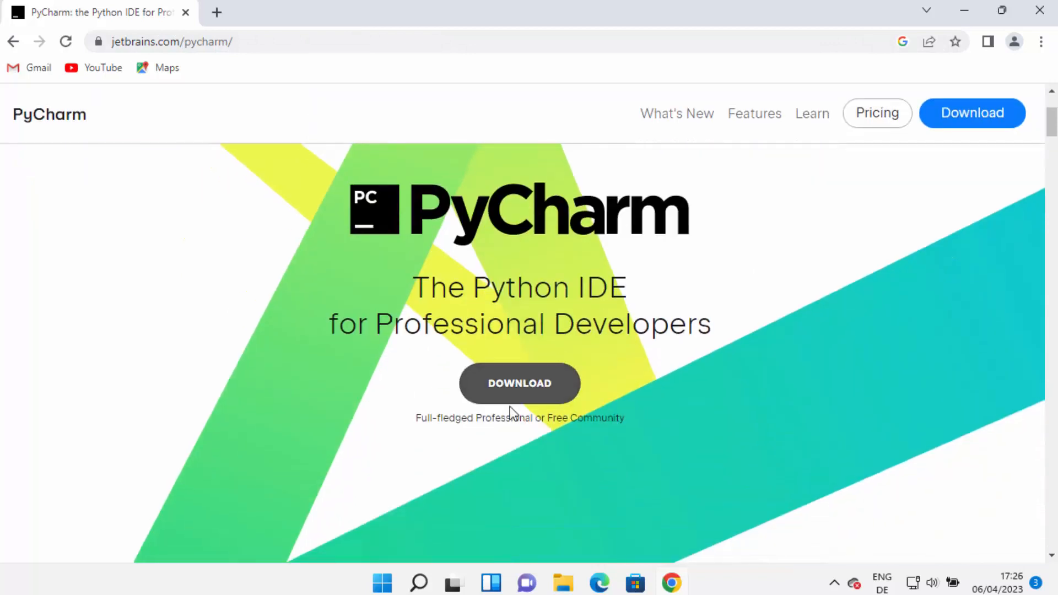
{"action": "left_click", "coordinate": [523, 387]}
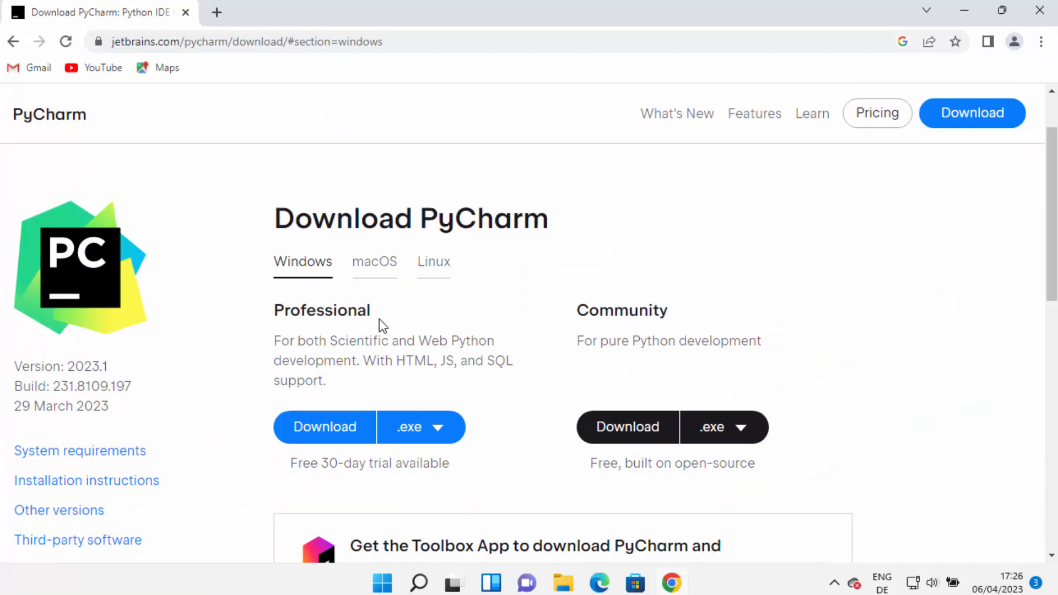
Compare the Professional and Community editions and download the Windows .exe installer of PyCharm Community.
{"action": "double_click", "coordinate": [339, 310]}
{"action": "left_click", "coordinate": [598, 312]}
{"action": "double_click", "coordinate": [598, 312]}
{"action": "double_click", "coordinate": [351, 314]}
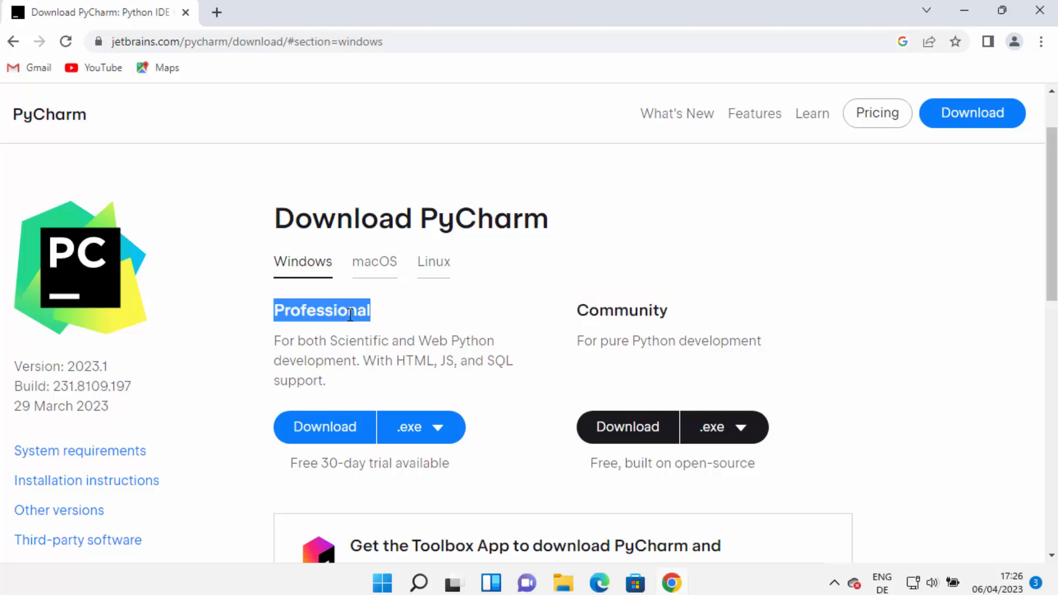
{"action": "left_click", "coordinate": [602, 305]}
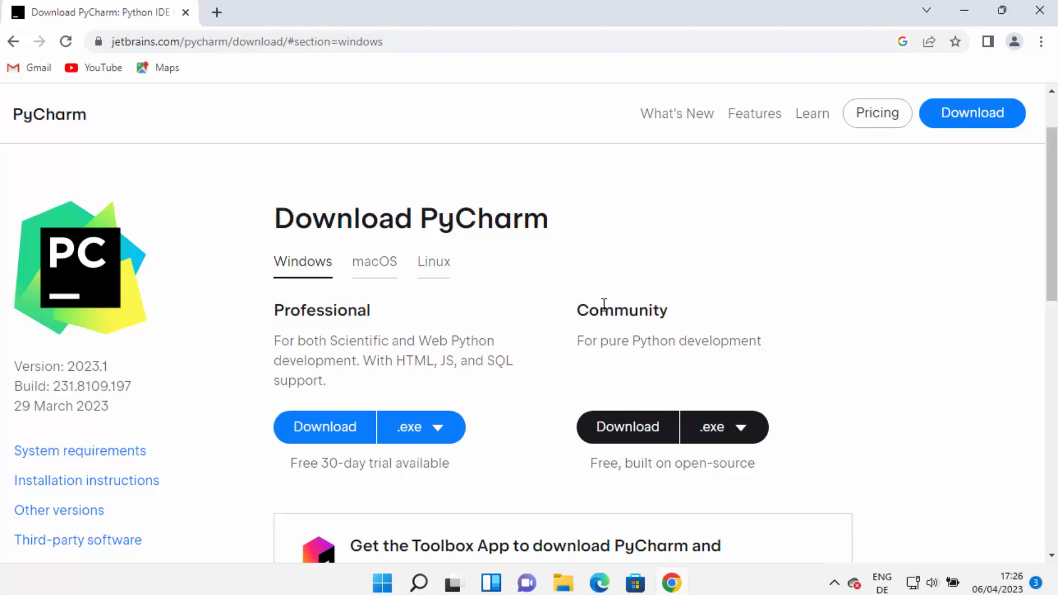
{"action": "double_click", "coordinate": [603, 304]}
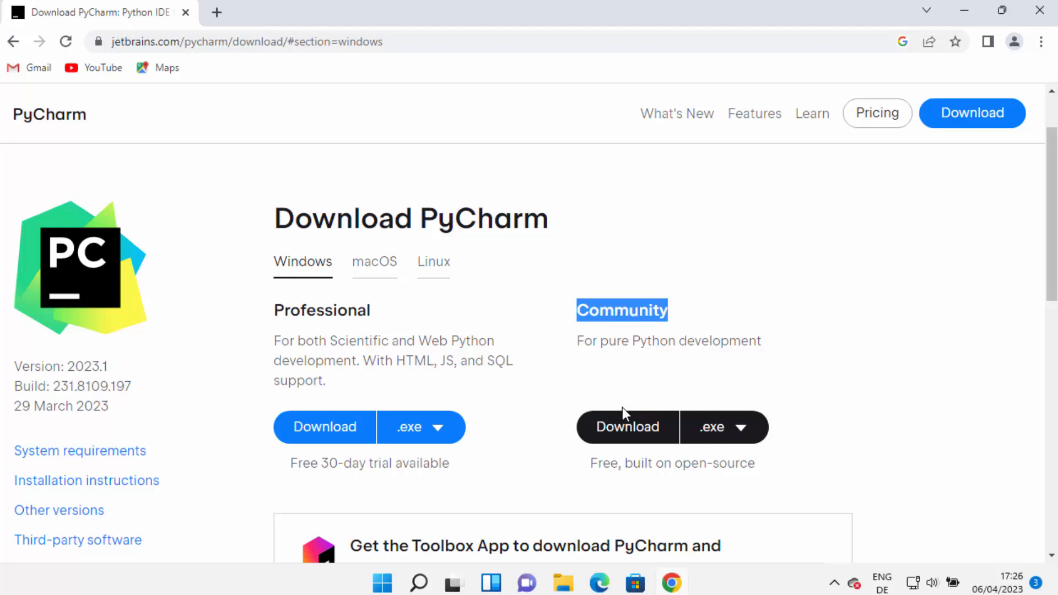
{"action": "left_click", "coordinate": [630, 438]}
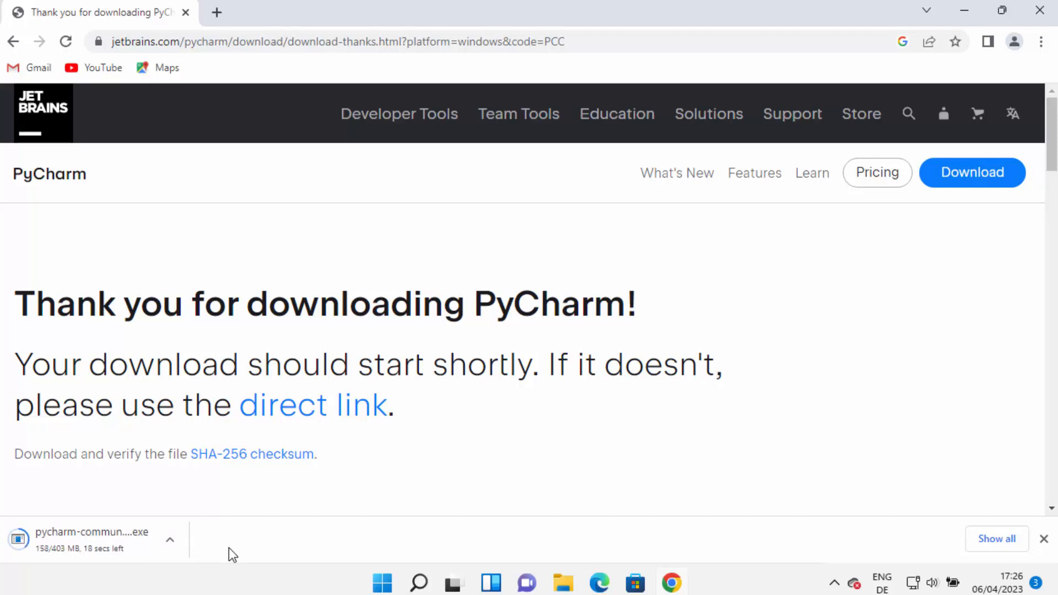
Run the downloaded PyCharm Community installer, allow it to make changes to the device, and continue past the welcome page.
{"action": "left_click", "coordinate": [74, 540]}
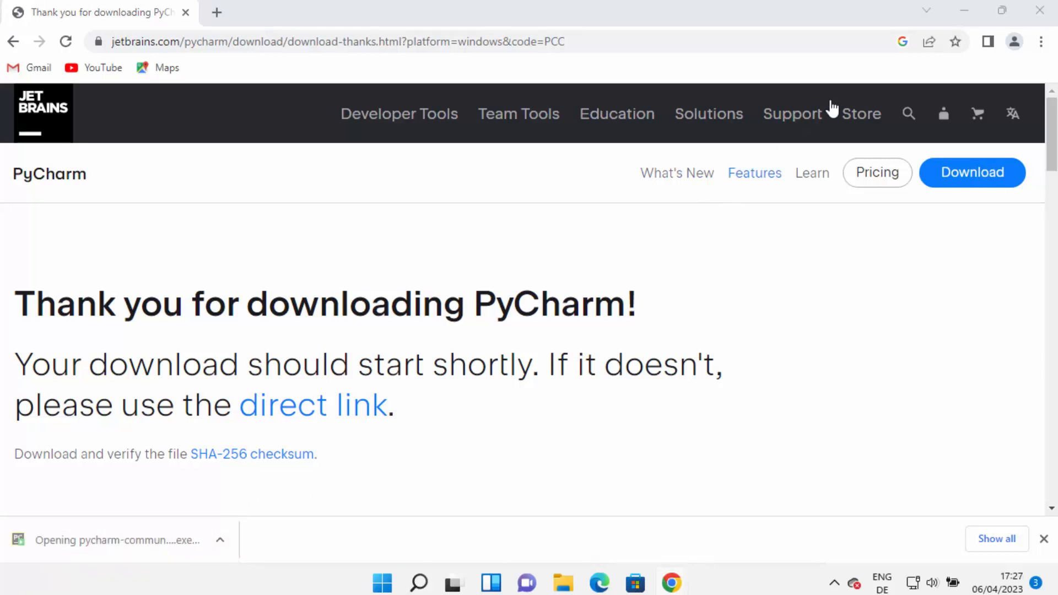
{"action": "left_click", "coordinate": [964, 10]}
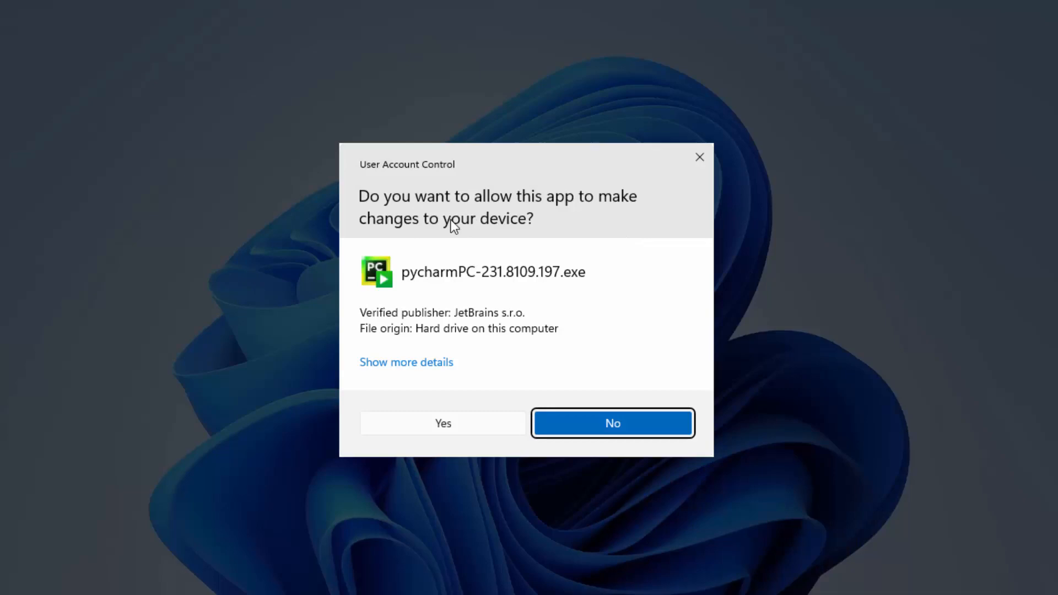
{"action": "left_click", "coordinate": [445, 424]}
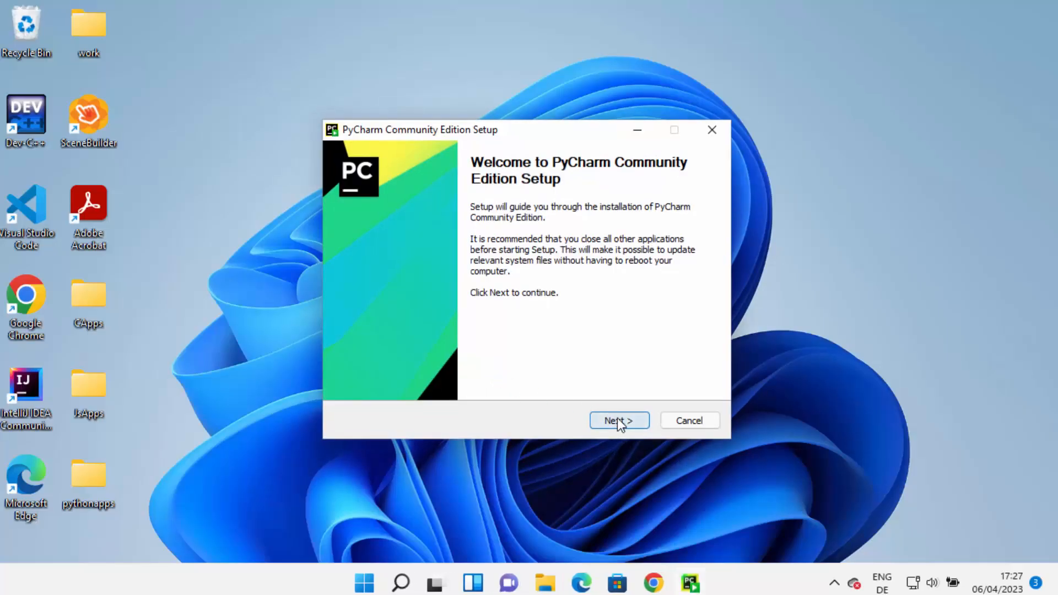
{"action": "left_click", "coordinate": [616, 422]}
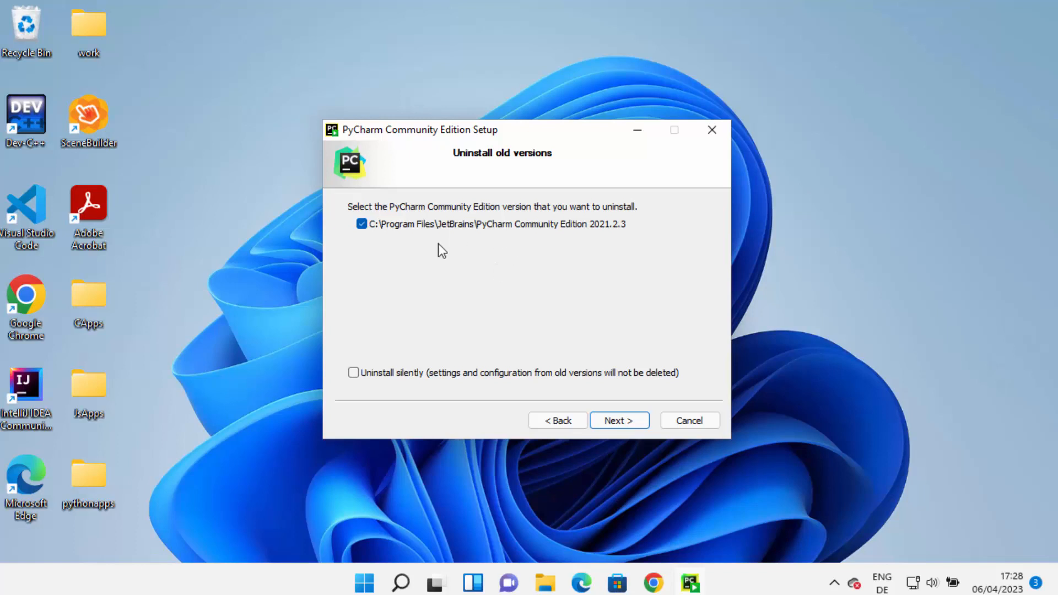
Uninstall the old PyCharm Community Edition 2021.2.3, deleting its caches, local history, settings and installed plugins.
{"action": "left_click", "coordinate": [610, 421]}
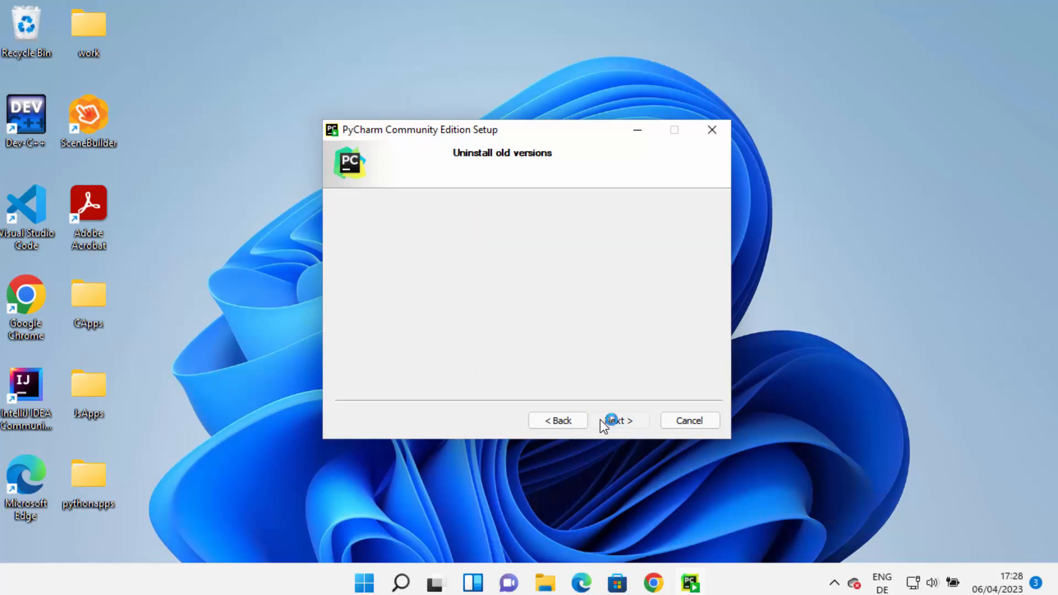
{"action": "left_click", "coordinate": [353, 281]}
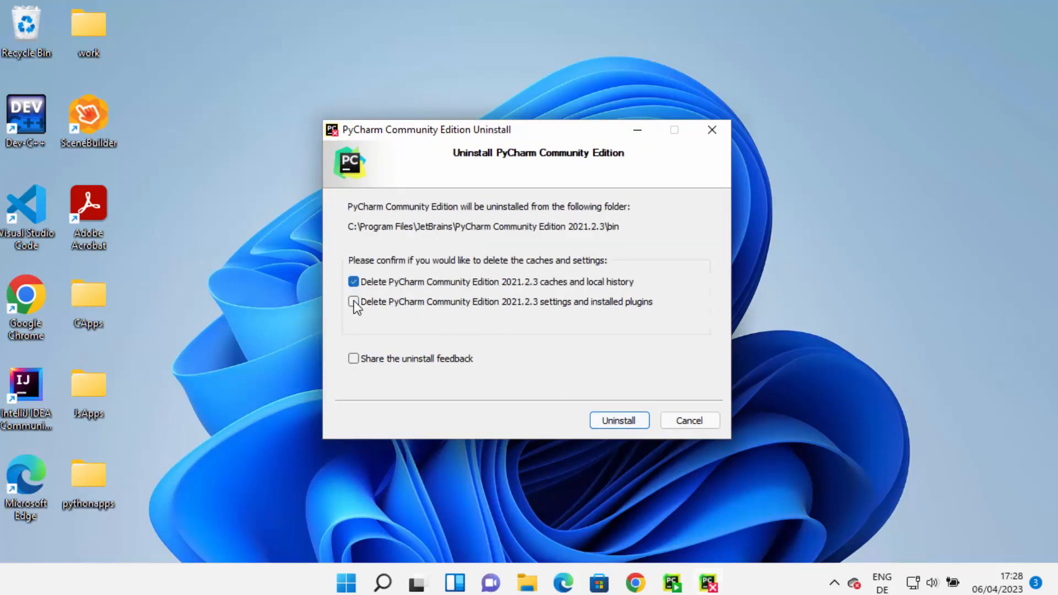
{"action": "left_click", "coordinate": [353, 301]}
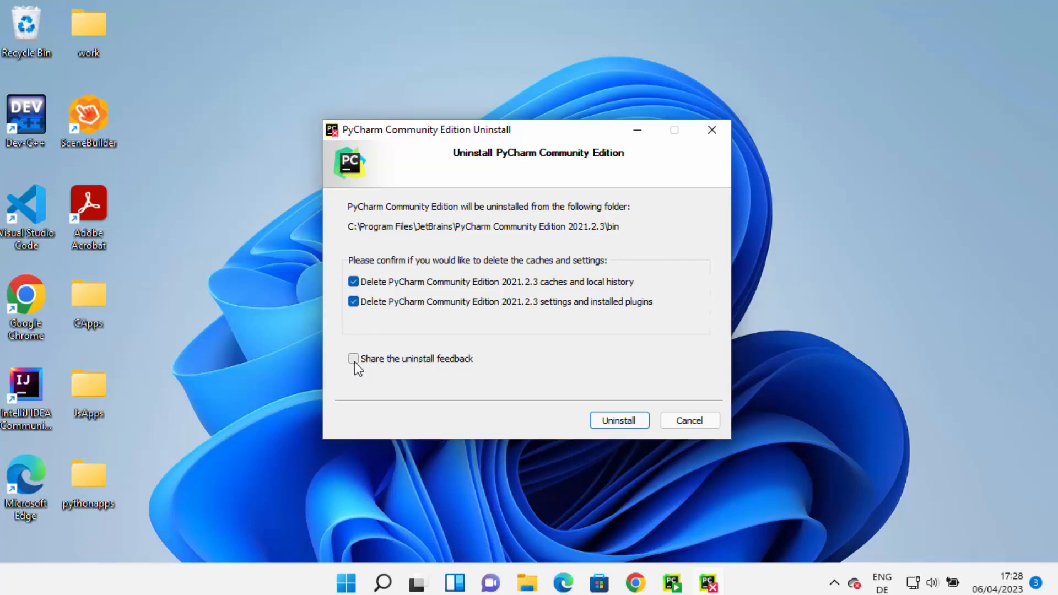
{"action": "left_click", "coordinate": [627, 418]}
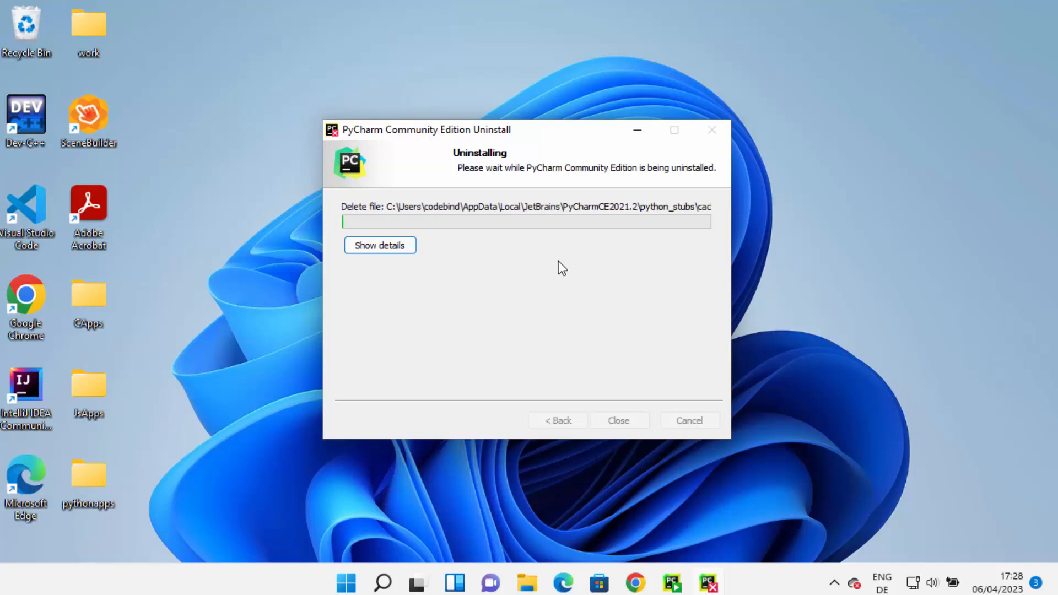
{"action": "left_click", "coordinate": [619, 423]}
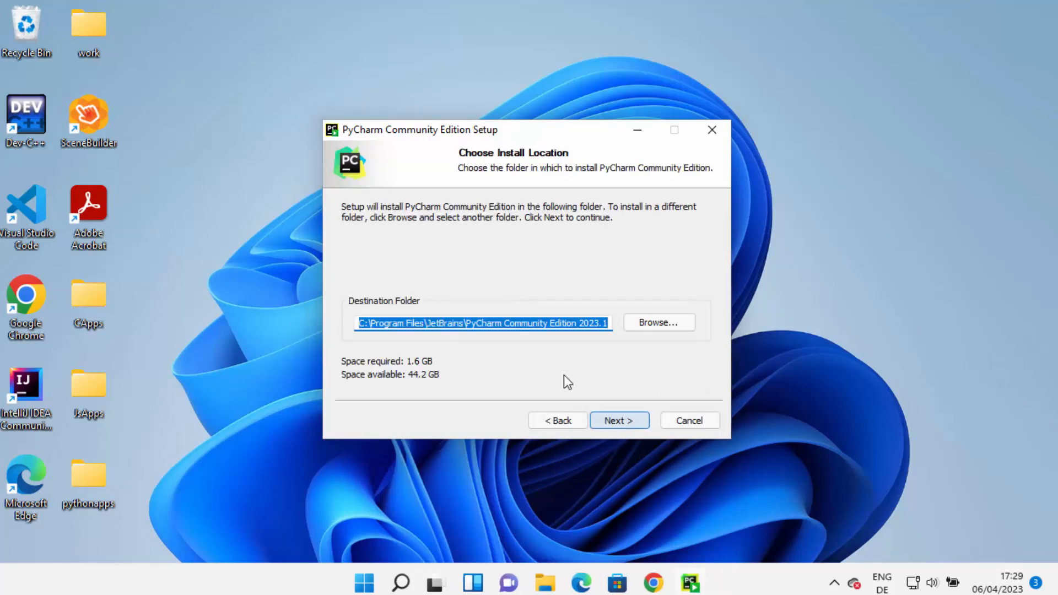
Review and accept the default destination folder C:\Program Files\JetBrains\PyCharm Community Edition 2023.1.
{"action": "left_click", "coordinate": [465, 324]}
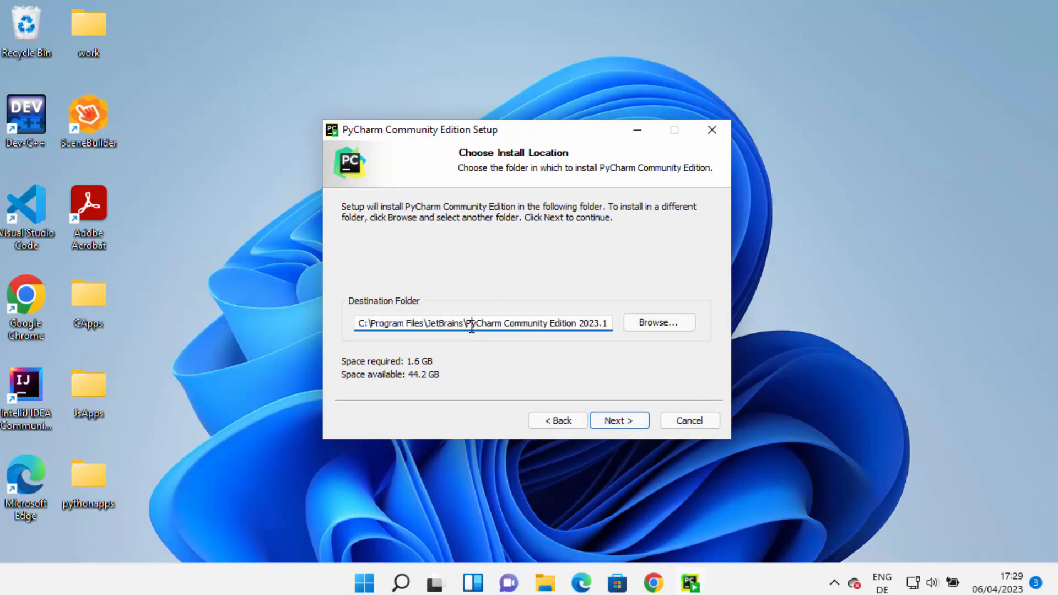
{"action": "left_click_drag", "start_coordinate": [473, 324], "coordinate": [616, 324]}
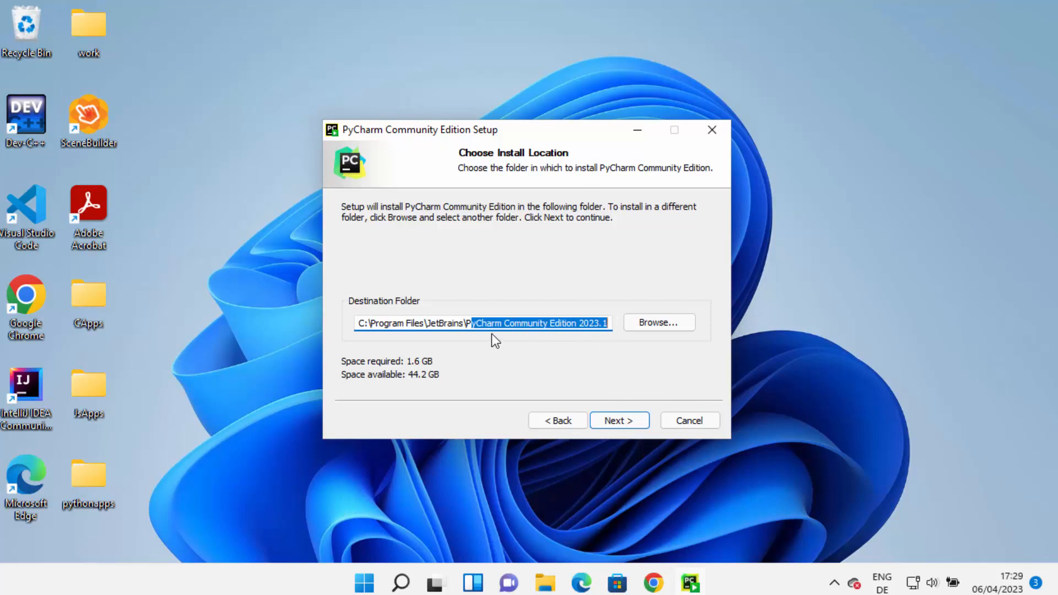
{"action": "left_click", "coordinate": [612, 422]}
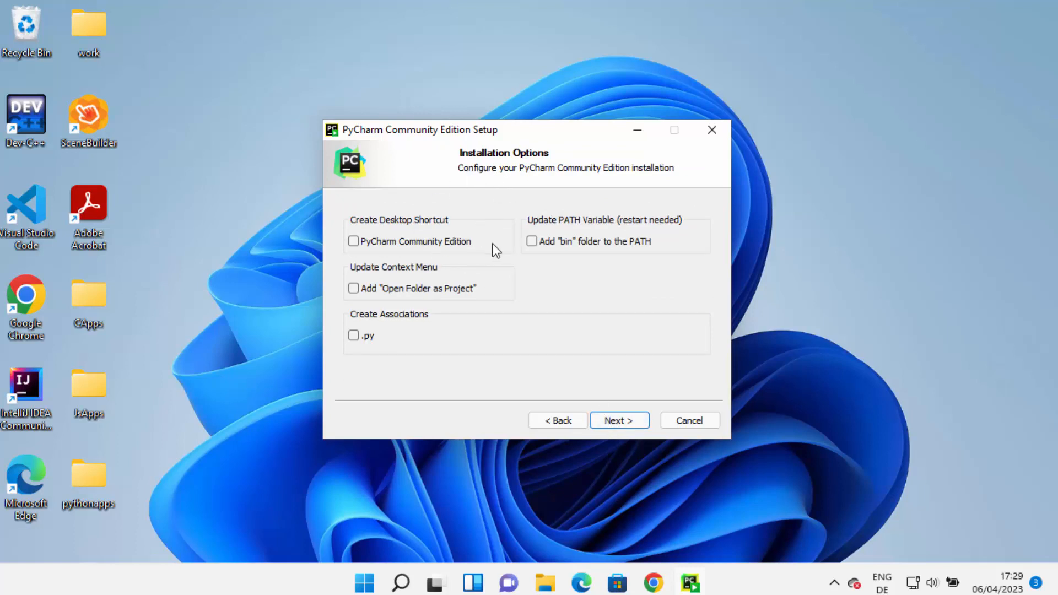
Enable the desktop shortcut and the "Open Folder as Project" option, and install with the JetBrains Start Menu folder.
{"action": "left_click", "coordinate": [356, 242]}
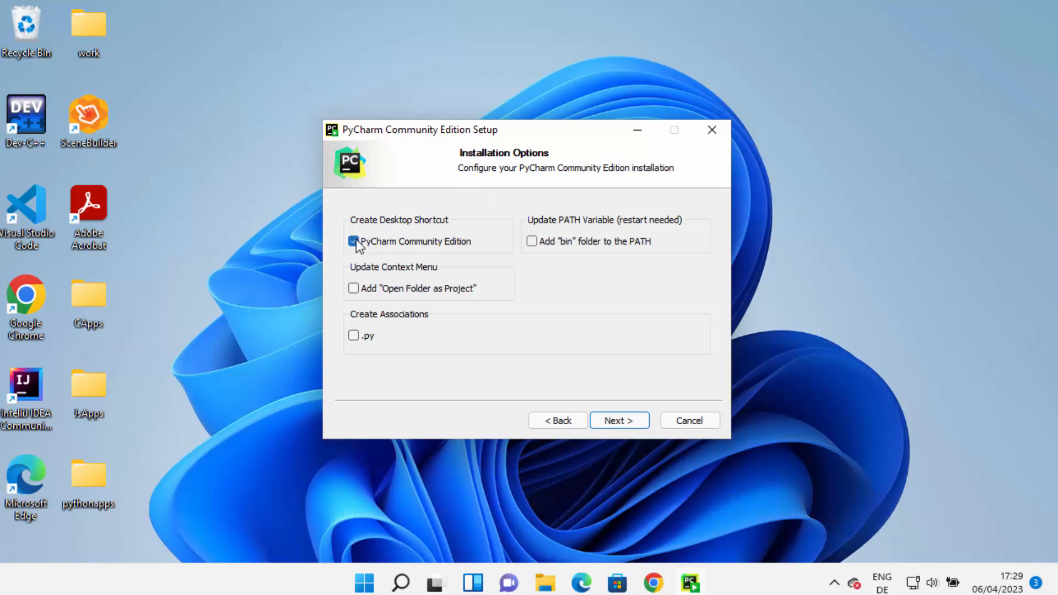
{"action": "left_click", "coordinate": [354, 288]}
{"action": "left_click", "coordinate": [615, 424]}
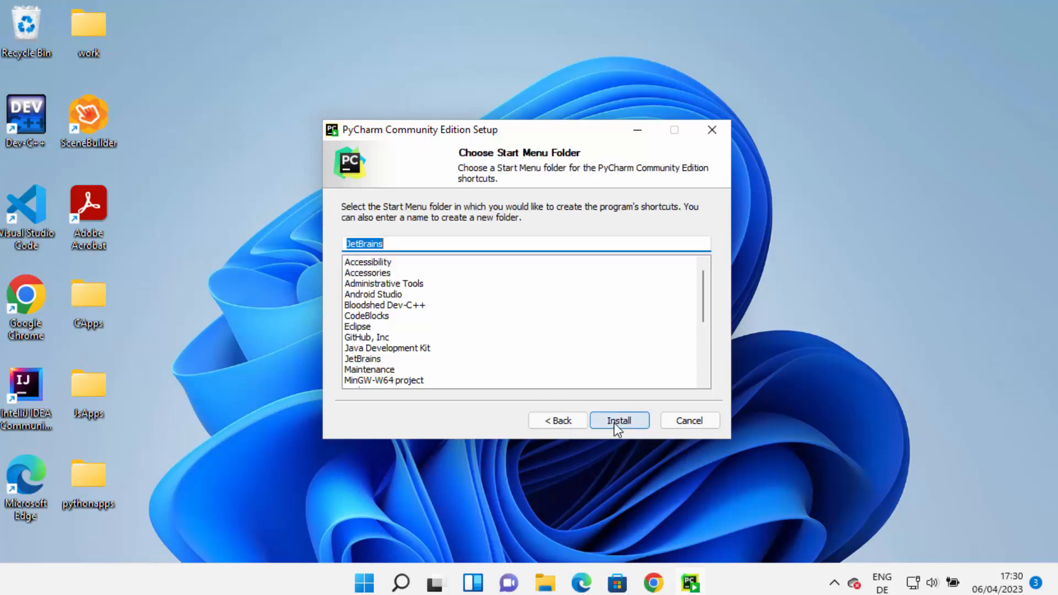
{"action": "left_click", "coordinate": [636, 423]}
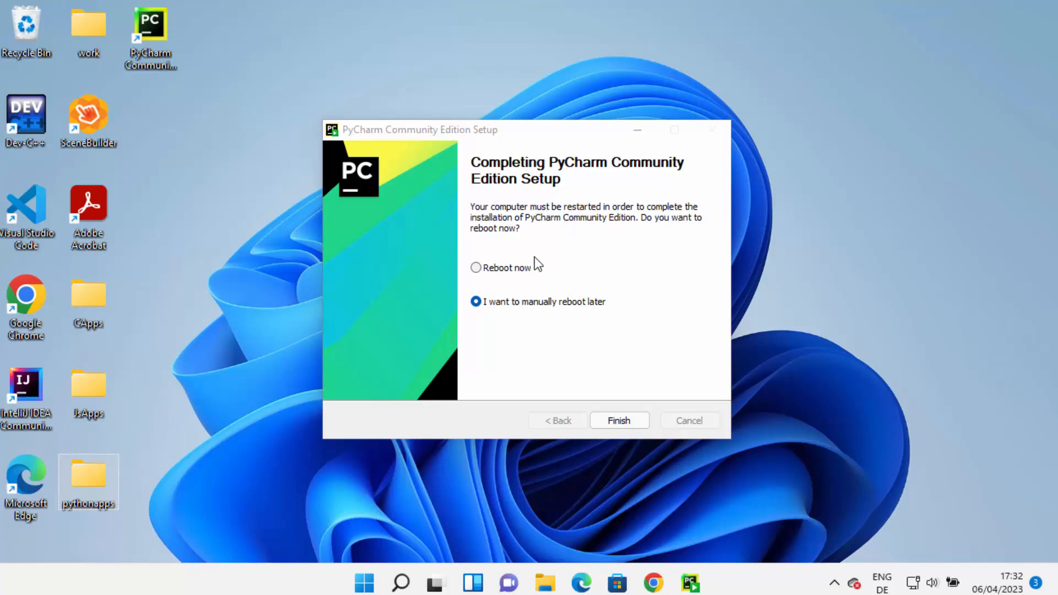
Finish the setup with the option to manually reboot later.
{"action": "left_click", "coordinate": [478, 269]}
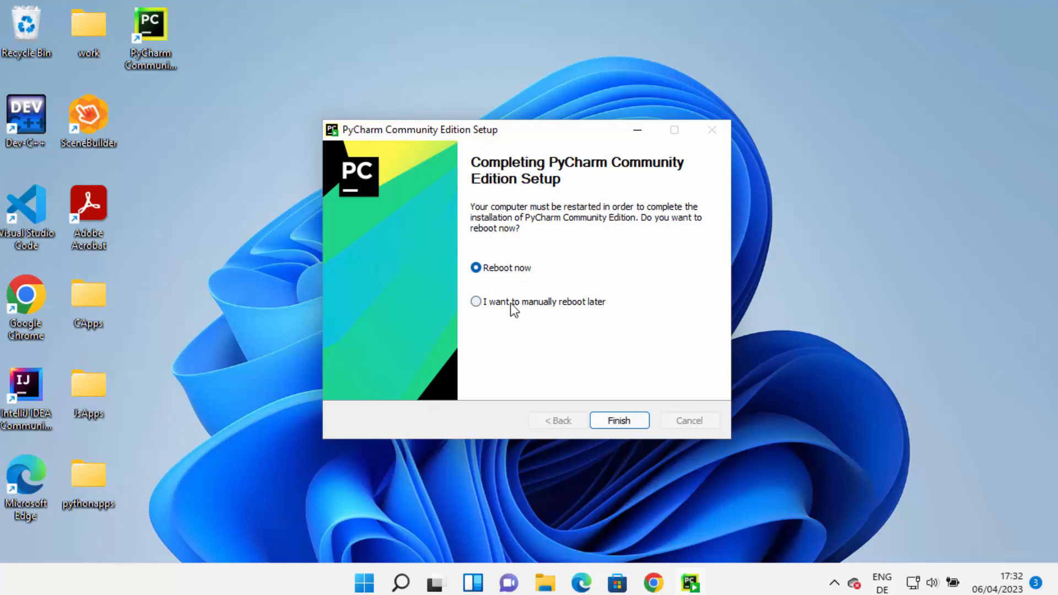
{"action": "left_click", "coordinate": [477, 302]}
{"action": "left_click", "coordinate": [626, 423]}
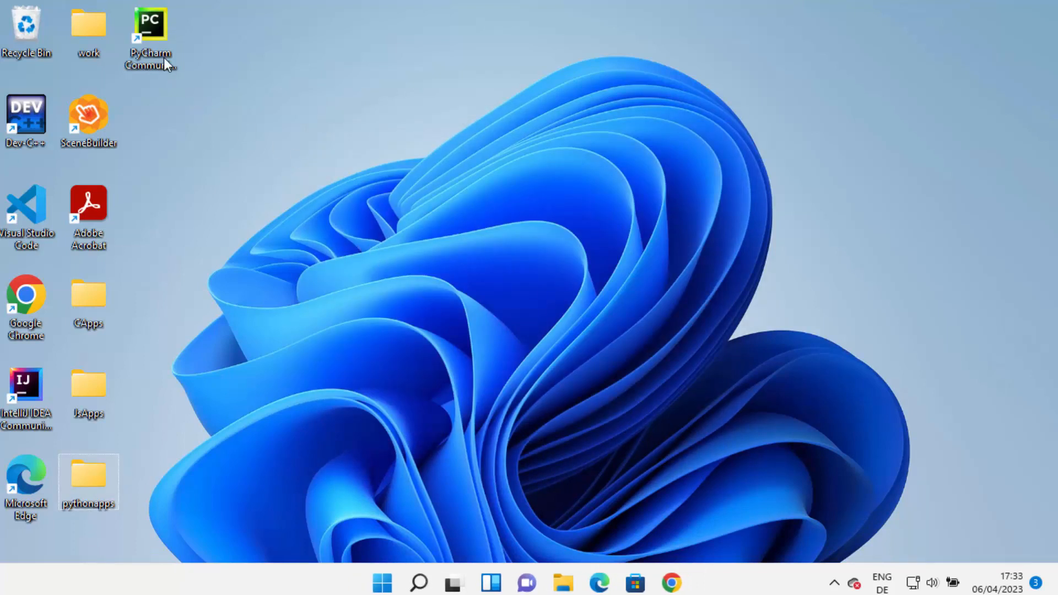
Launch PyCharm Community from the desktop without importing settings and maximize its welcome window.
{"action": "double_click", "coordinate": [150, 32]}
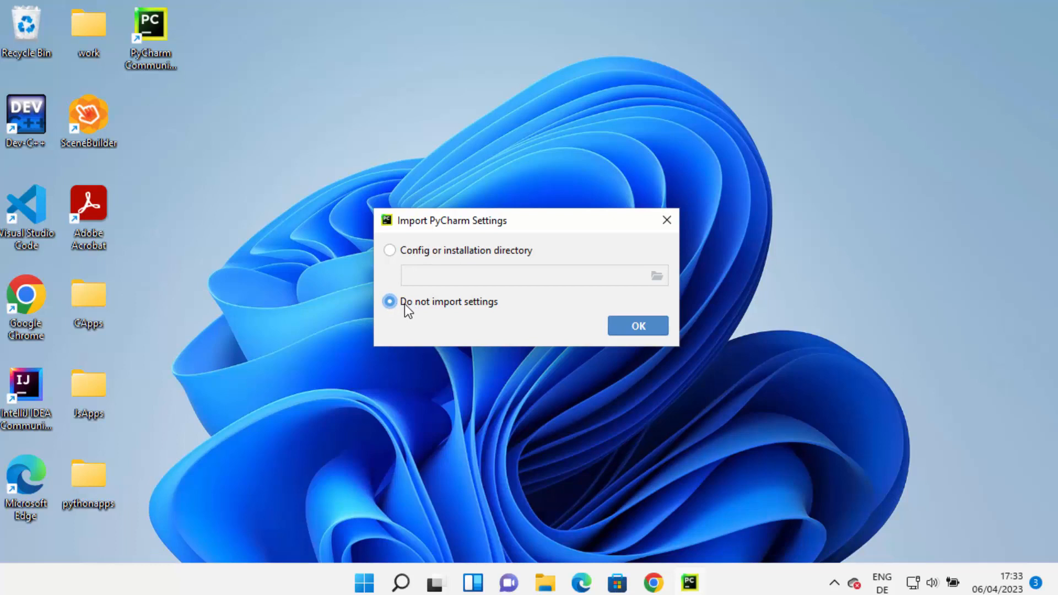
{"action": "left_click", "coordinate": [624, 328]}
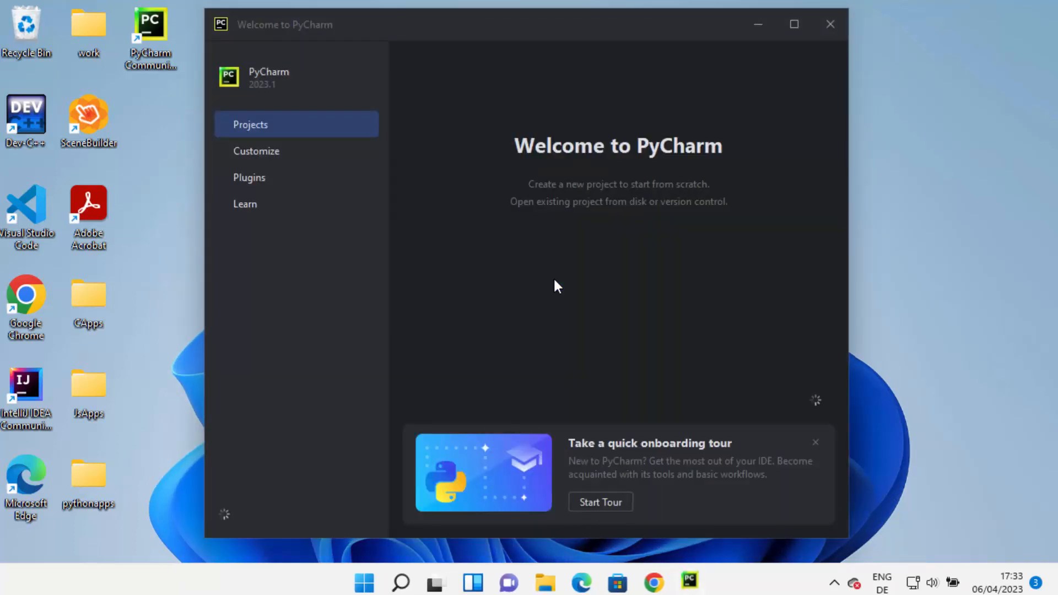
{"action": "left_click", "coordinate": [792, 29]}
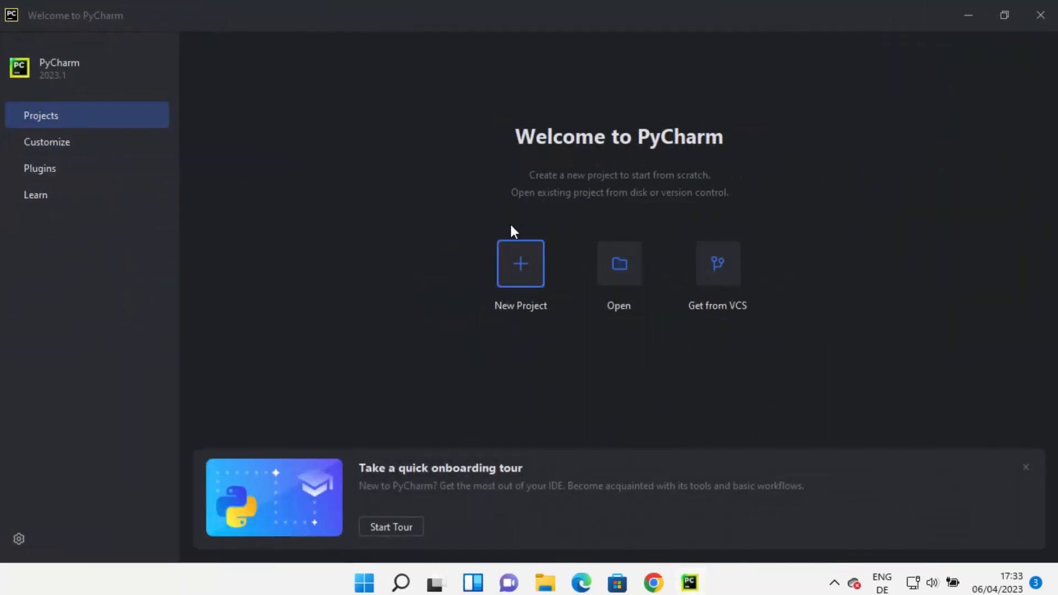
Create a new project named pythonProject in a Virtualenv environment with base interpreter C:\Python310\python.exe, and maximize the project window.
{"action": "left_click", "coordinate": [520, 274]}
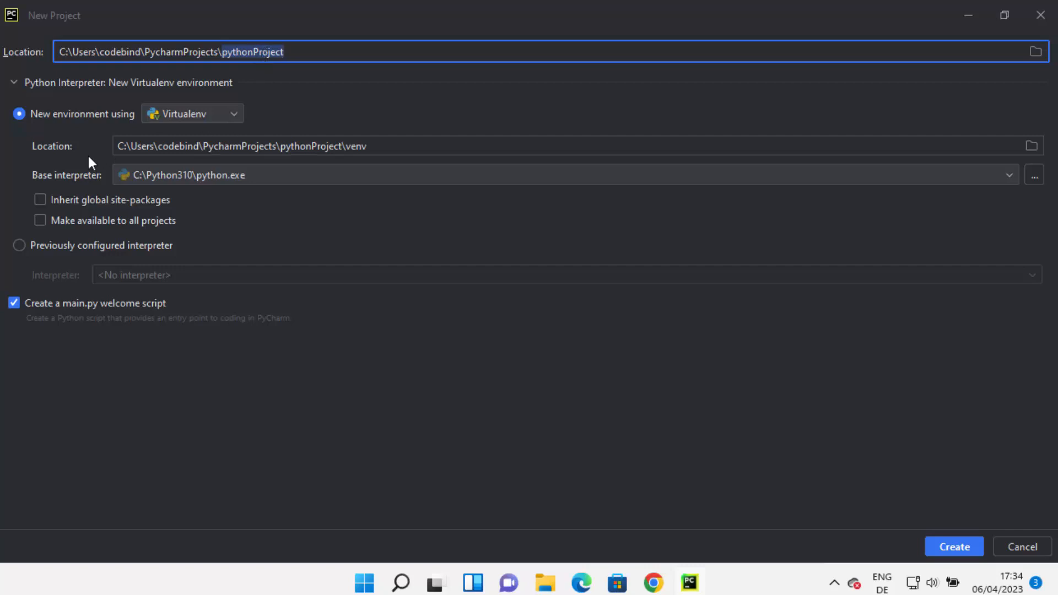
{"action": "left_click", "coordinate": [158, 176]}
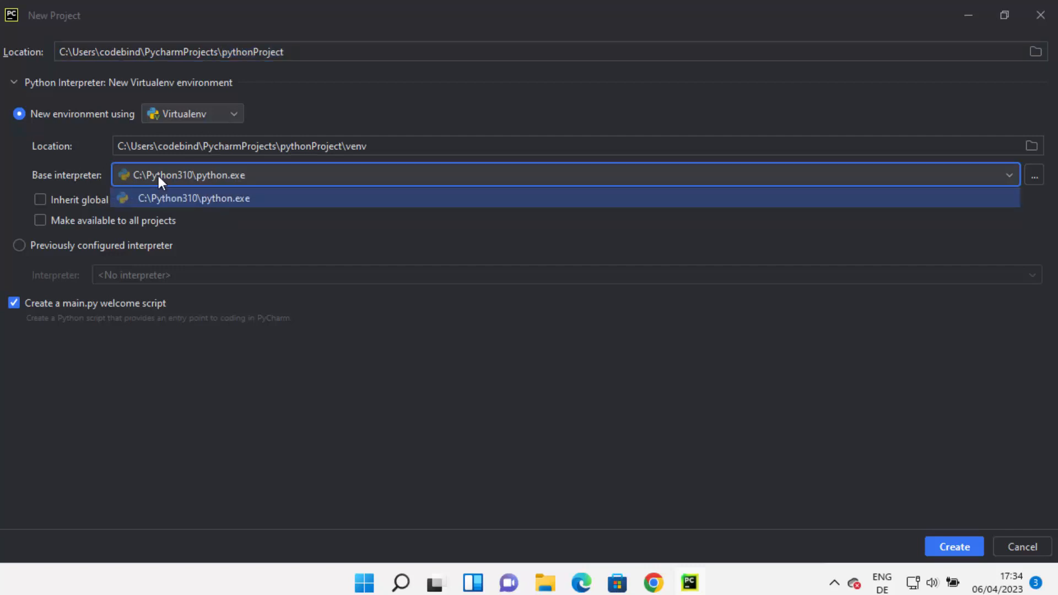
{"action": "left_click", "coordinate": [208, 200]}
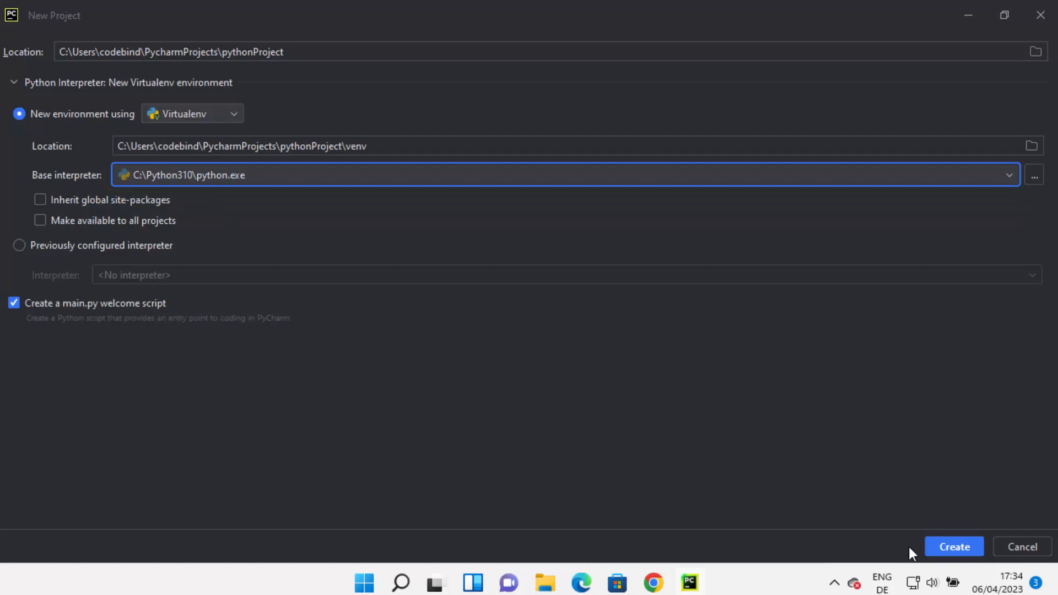
{"action": "left_click", "coordinate": [942, 542]}
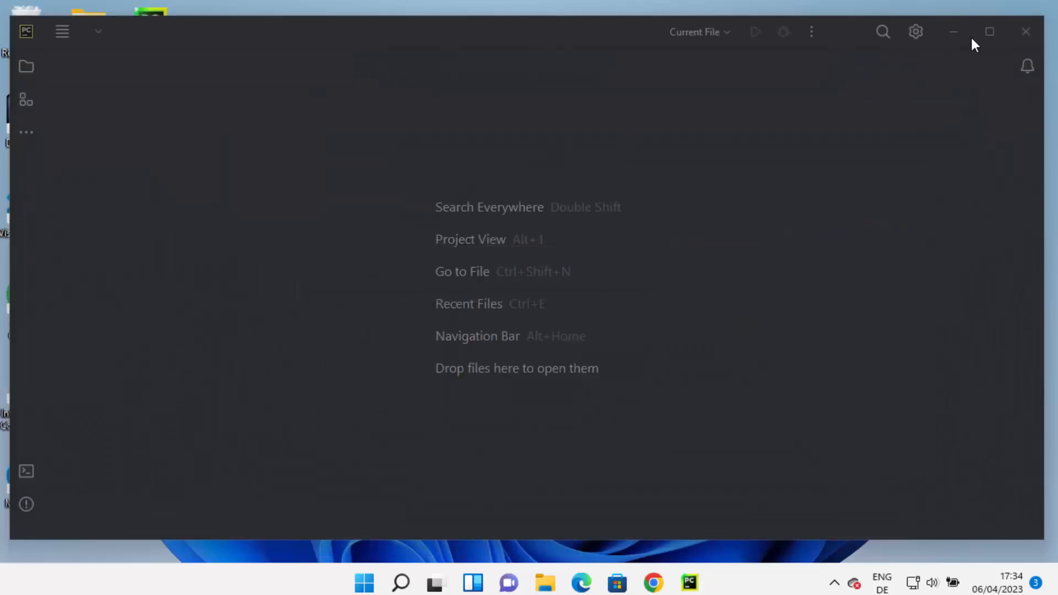
{"action": "left_click", "coordinate": [986, 32]}
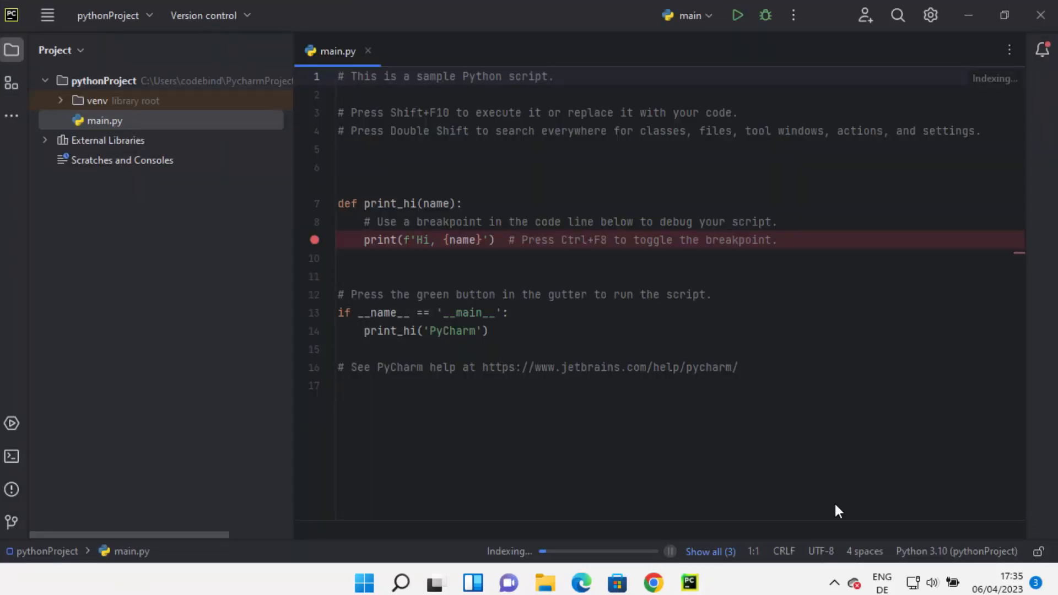
{"action": "left_click", "coordinate": [681, 400]}
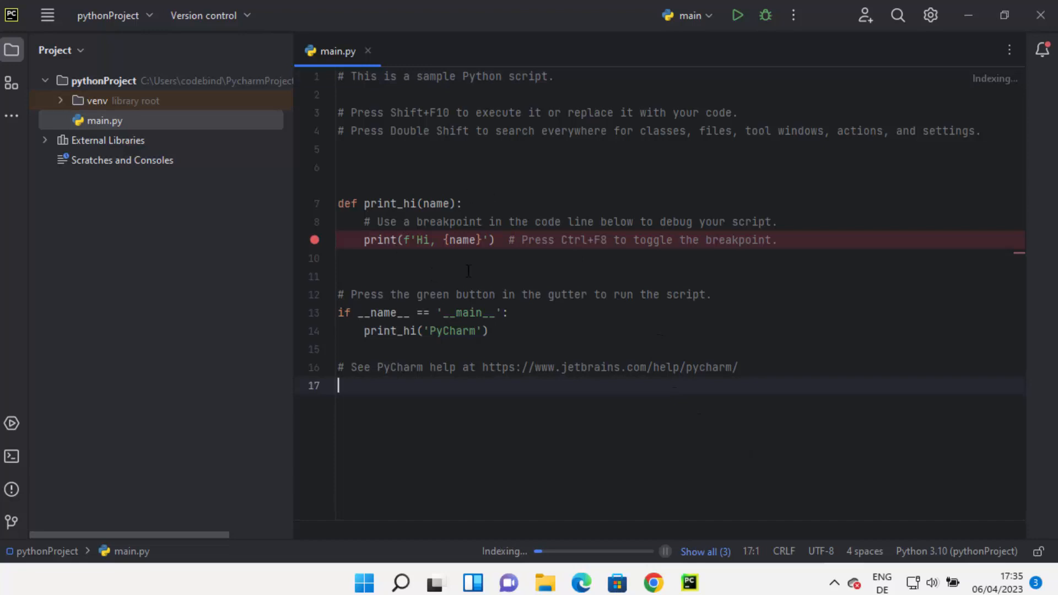
{"action": "left_click_drag", "start_coordinate": [468, 385], "coordinate": [316, 99]}
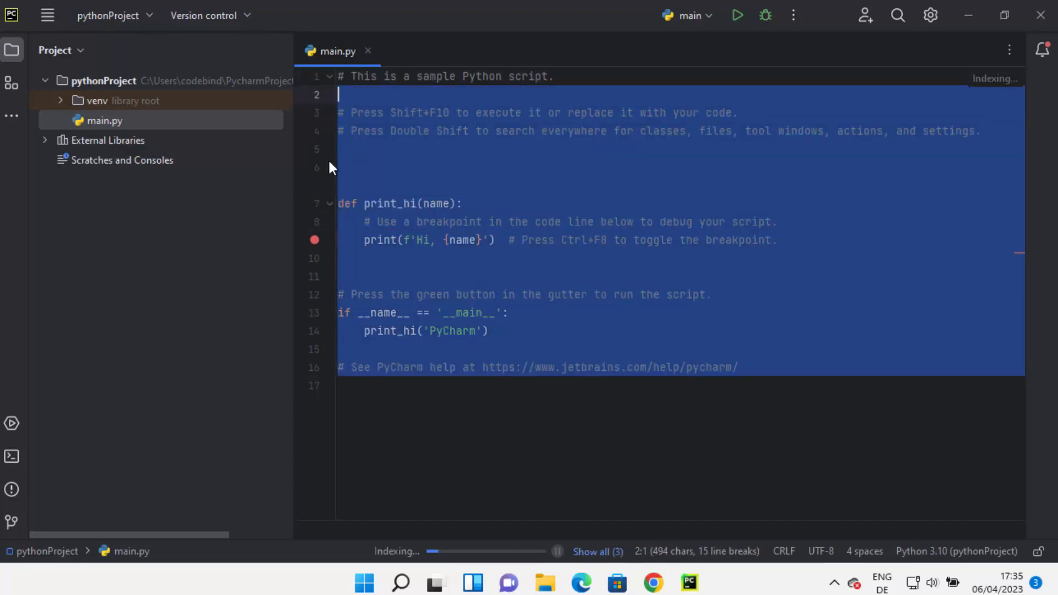
Change the IDE's appearance theme to Light in the settings and return to the main.py editor.
{"action": "left_click", "coordinate": [46, 18]}
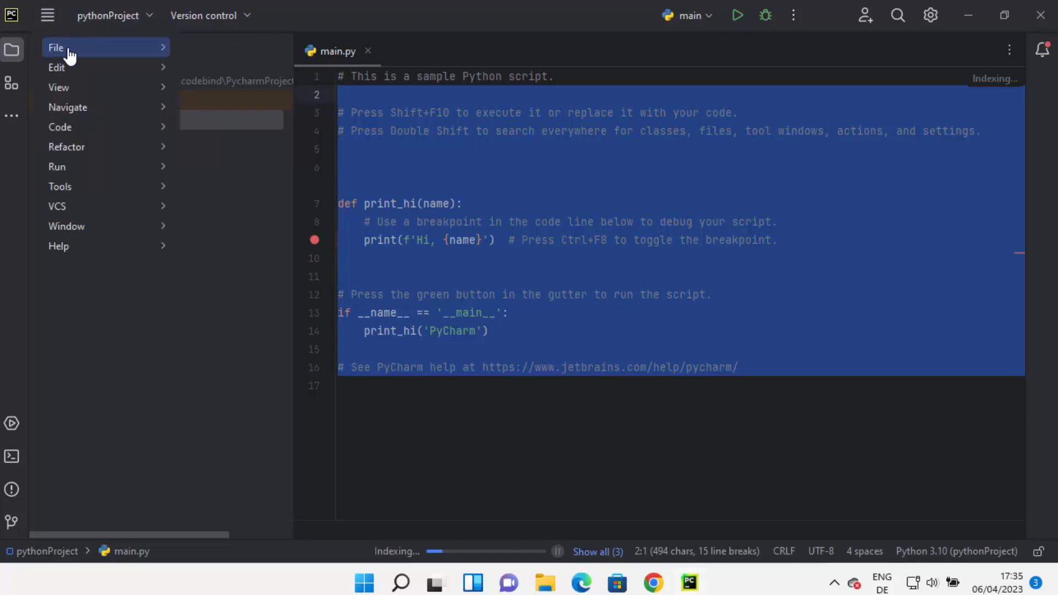
{"action": "mouse_move", "coordinate": [101, 50]}
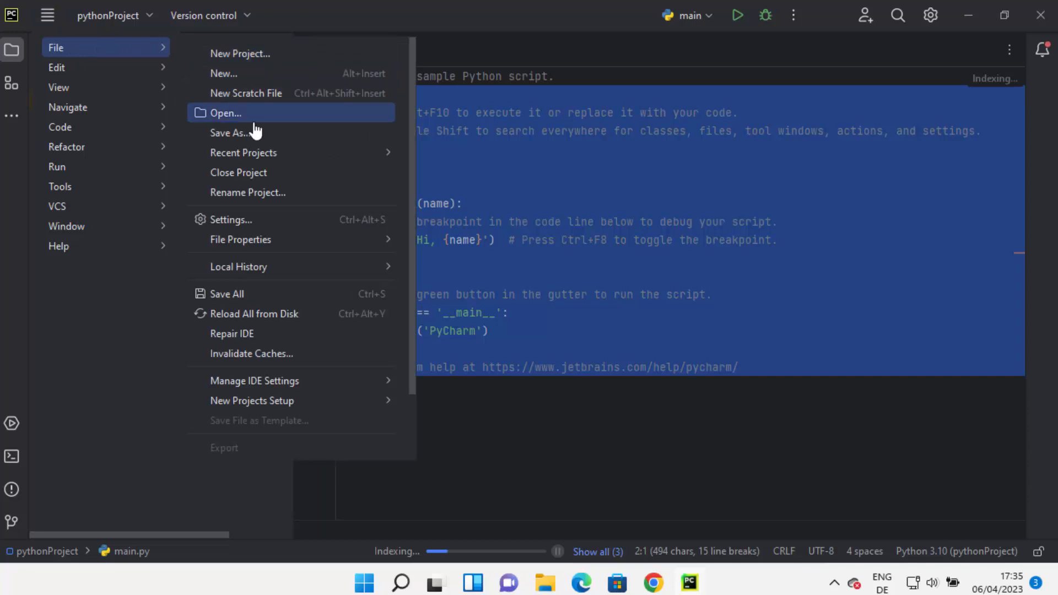
{"action": "left_click", "coordinate": [238, 220]}
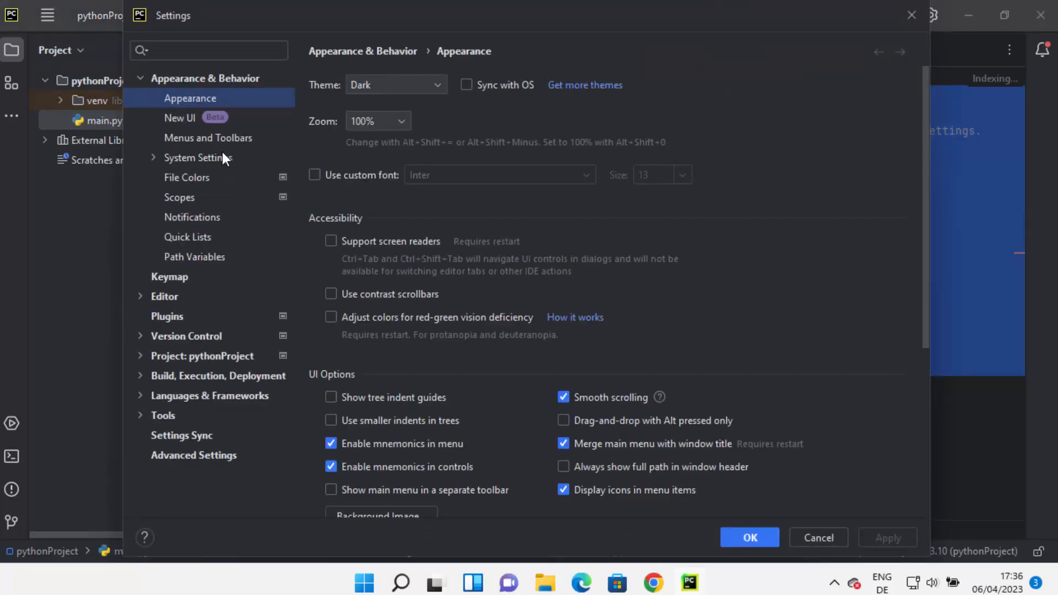
{"action": "left_click", "coordinate": [378, 90]}
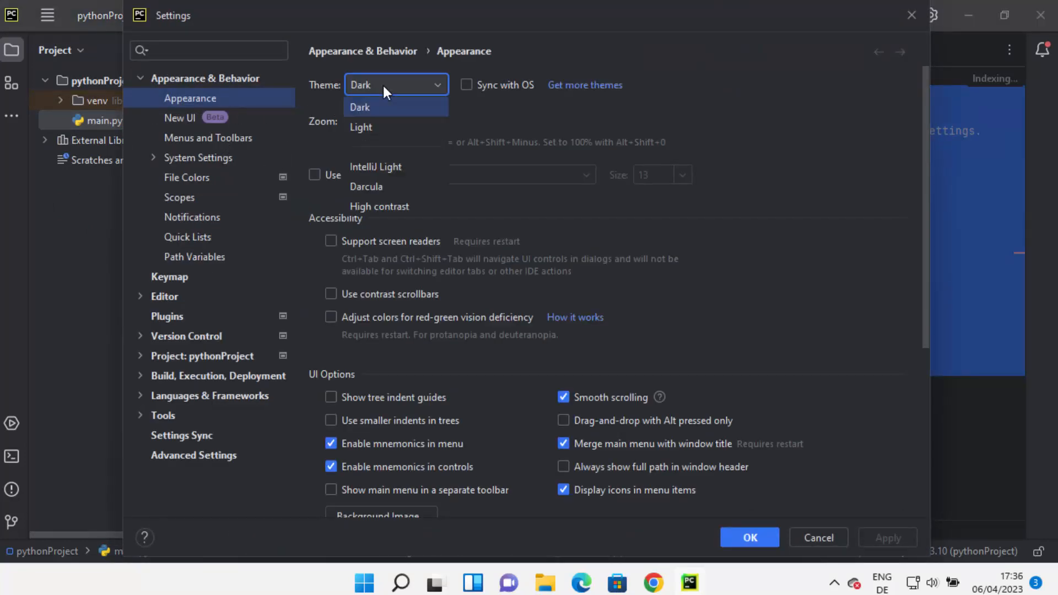
{"action": "left_click", "coordinate": [384, 124]}
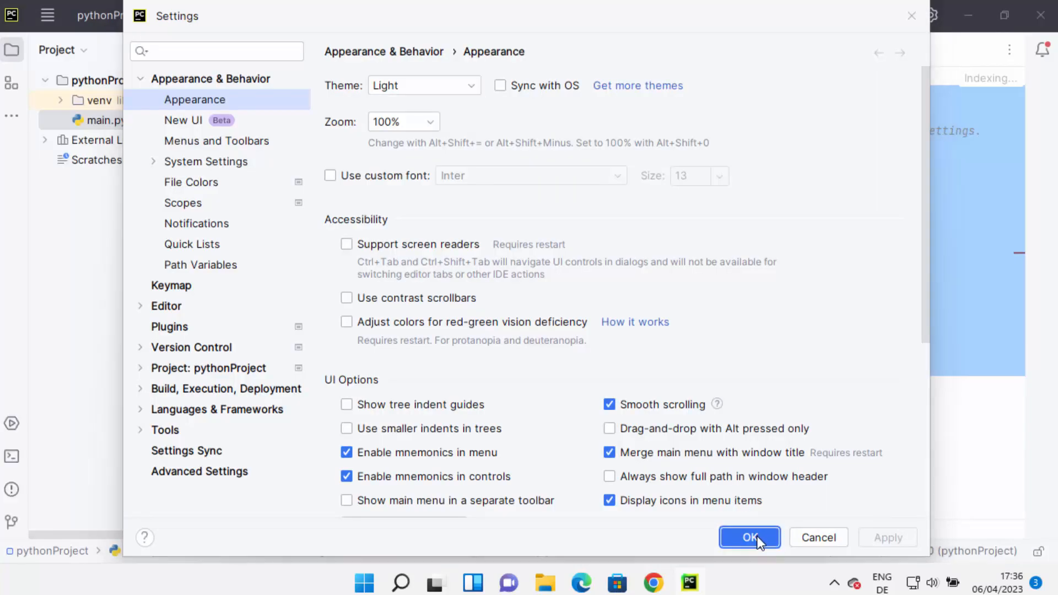
{"action": "left_click", "coordinate": [750, 538]}
{"action": "left_click", "coordinate": [539, 312]}
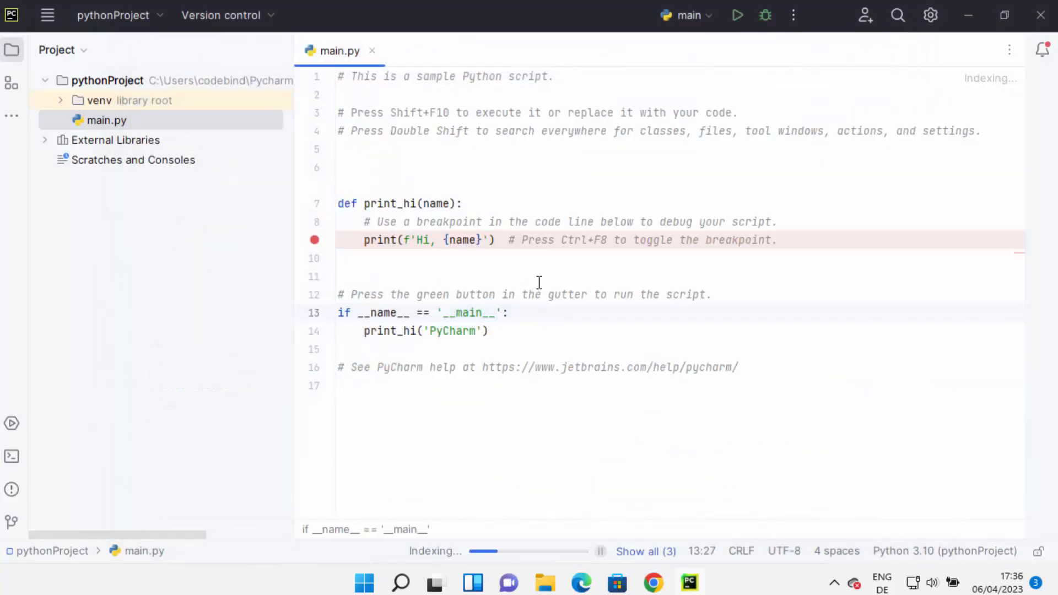
{"action": "left_click", "coordinate": [656, 271]}
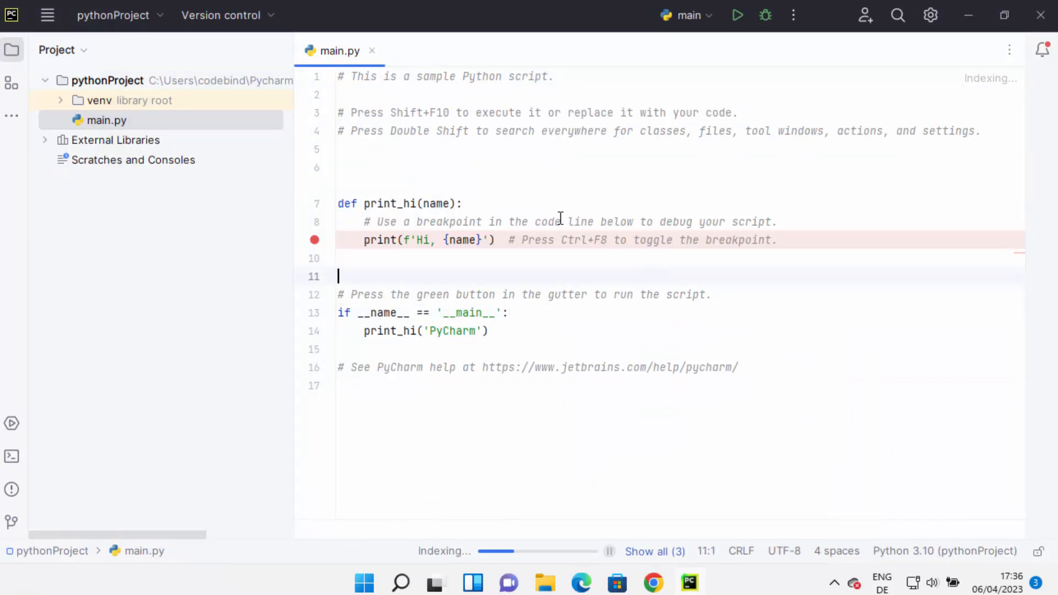
Open the Python Interpreter settings of pythonProject and choose the Python 3.10 (pythonProject) interpreter.
{"action": "left_click", "coordinate": [49, 16]}
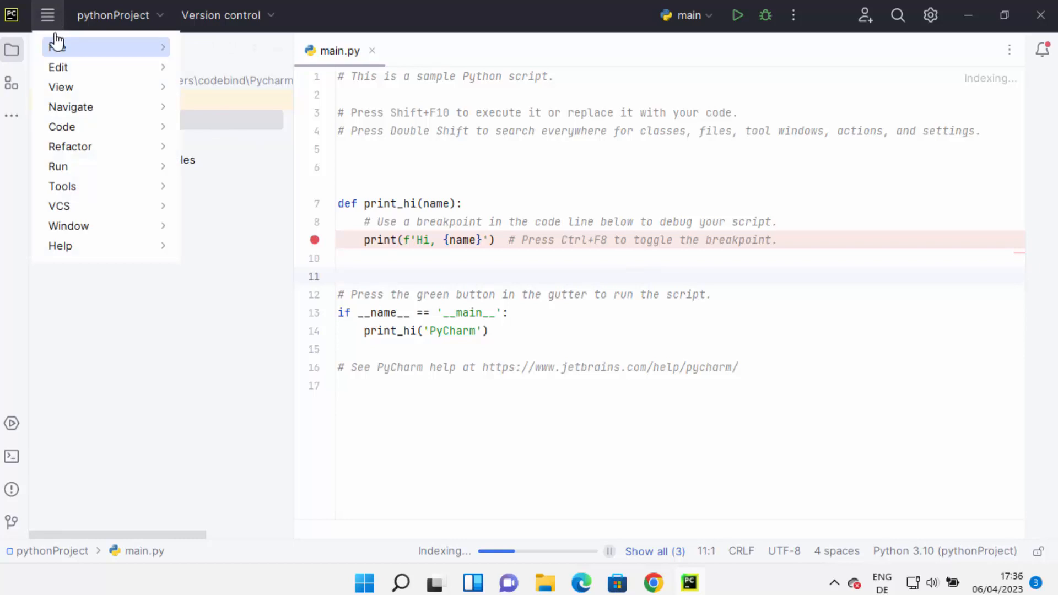
{"action": "mouse_move", "coordinate": [55, 46]}
{"action": "left_click", "coordinate": [253, 222]}
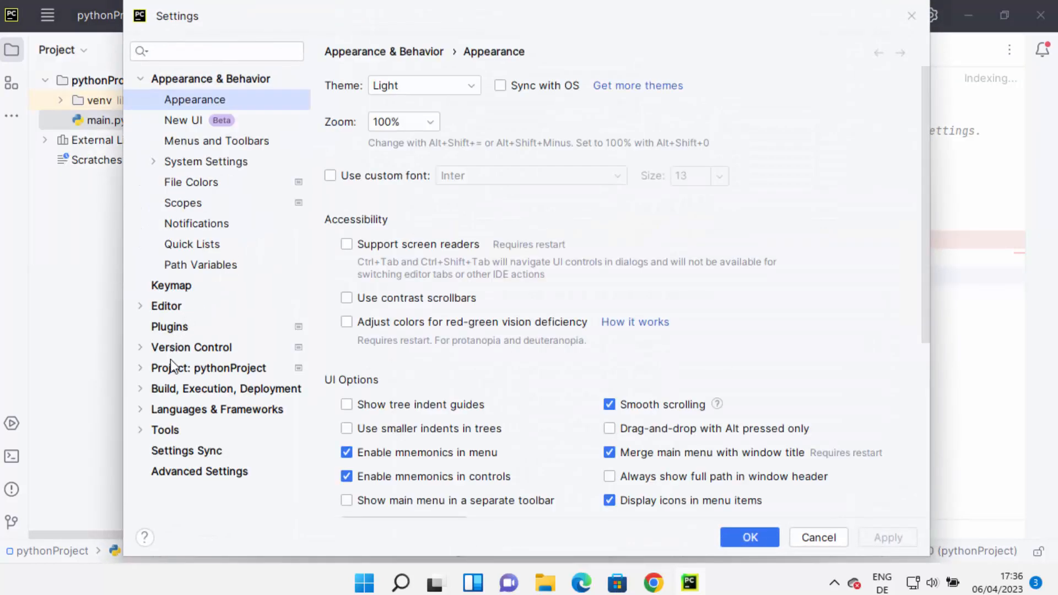
{"action": "left_click", "coordinate": [168, 367]}
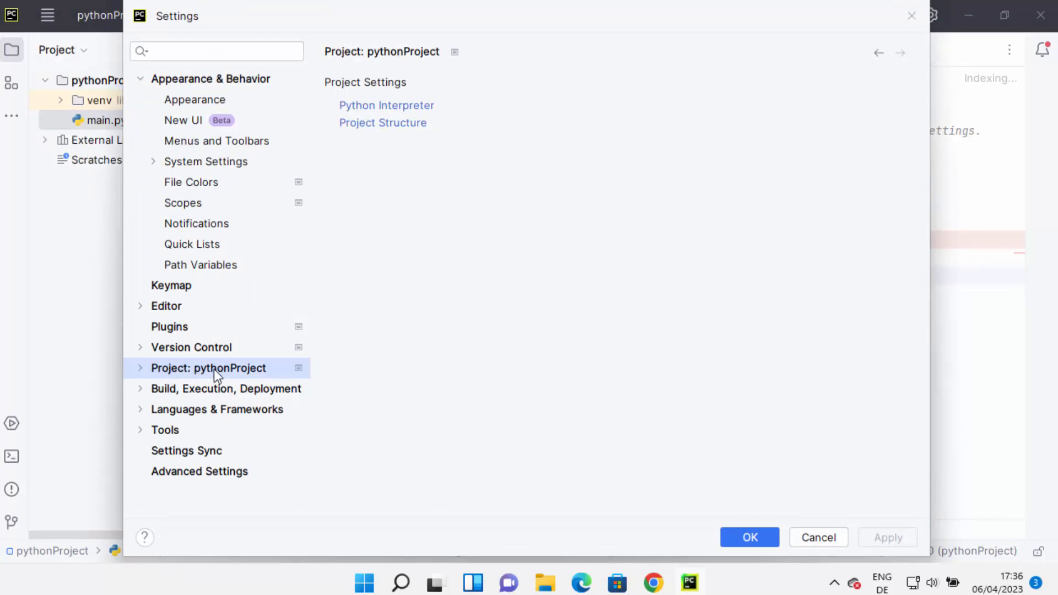
{"action": "left_click", "coordinate": [412, 107]}
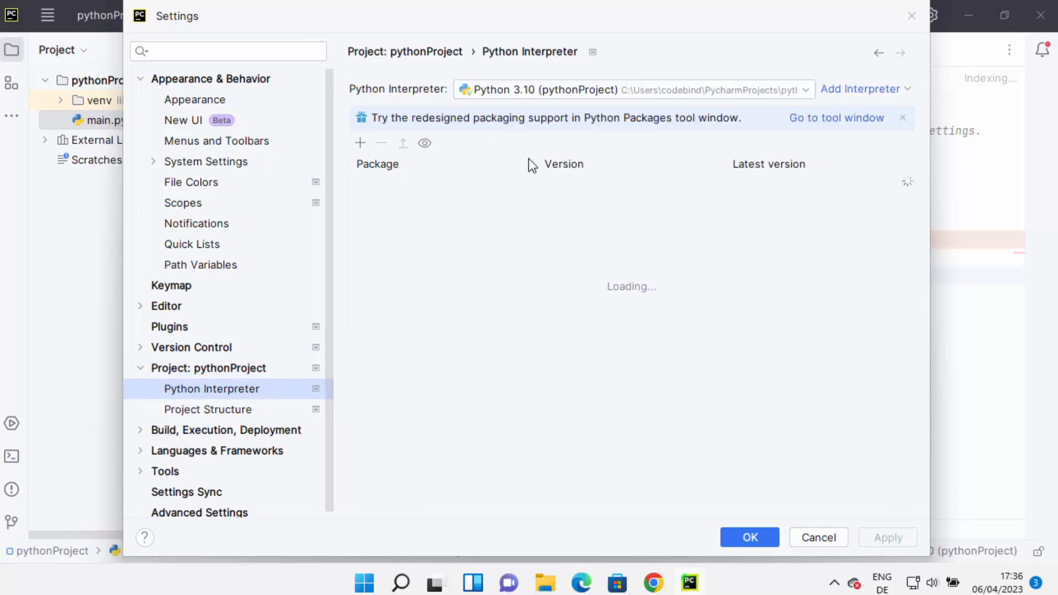
{"action": "left_click", "coordinate": [556, 92]}
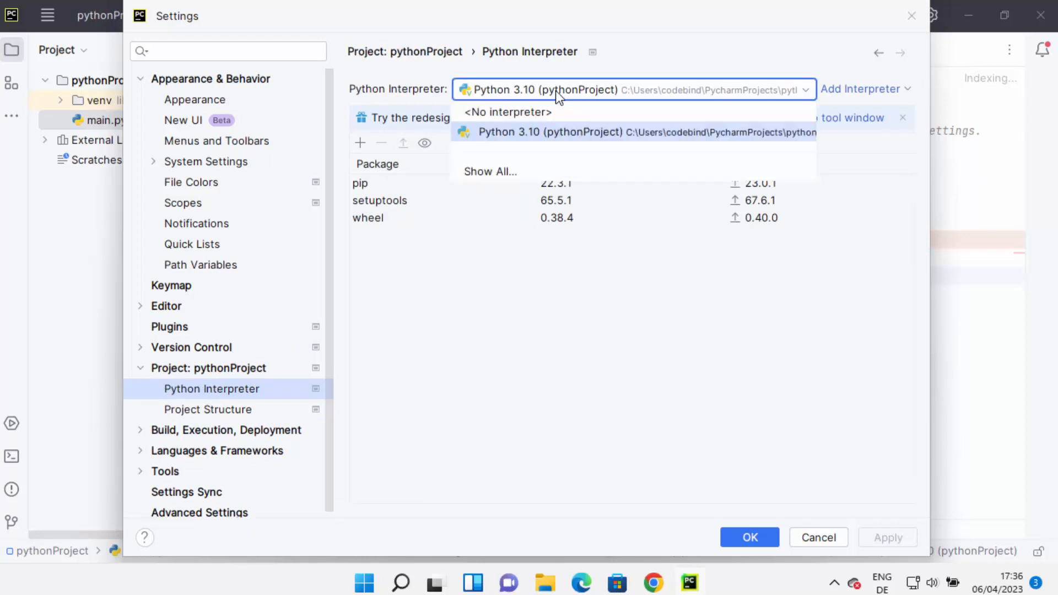
{"action": "left_click", "coordinate": [557, 131]}
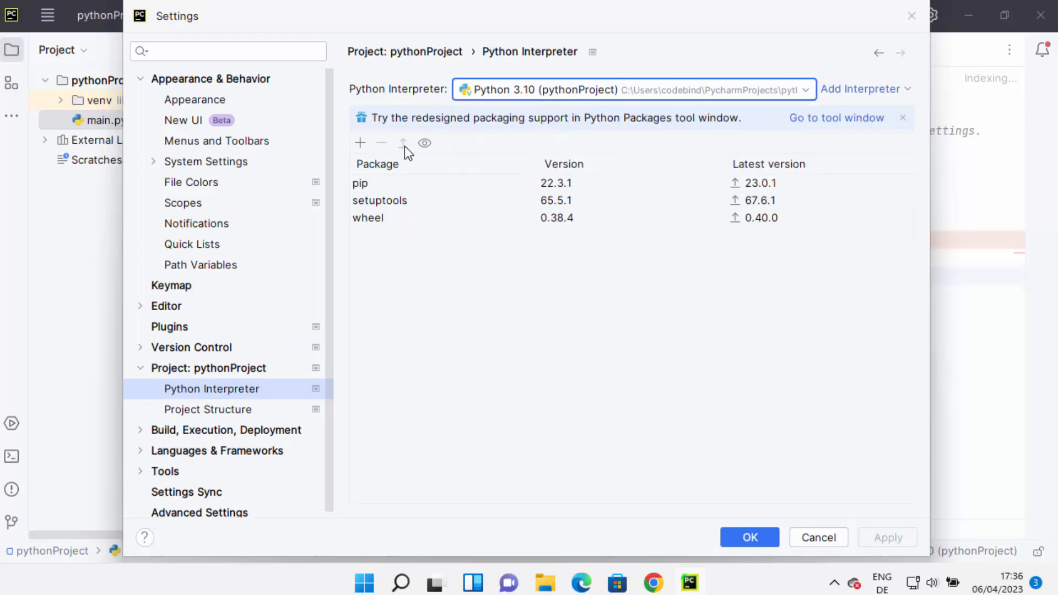
Search the available packages for numpy, and leave the package list and settings without installing or changing anything.
{"action": "left_click", "coordinate": [361, 144]}
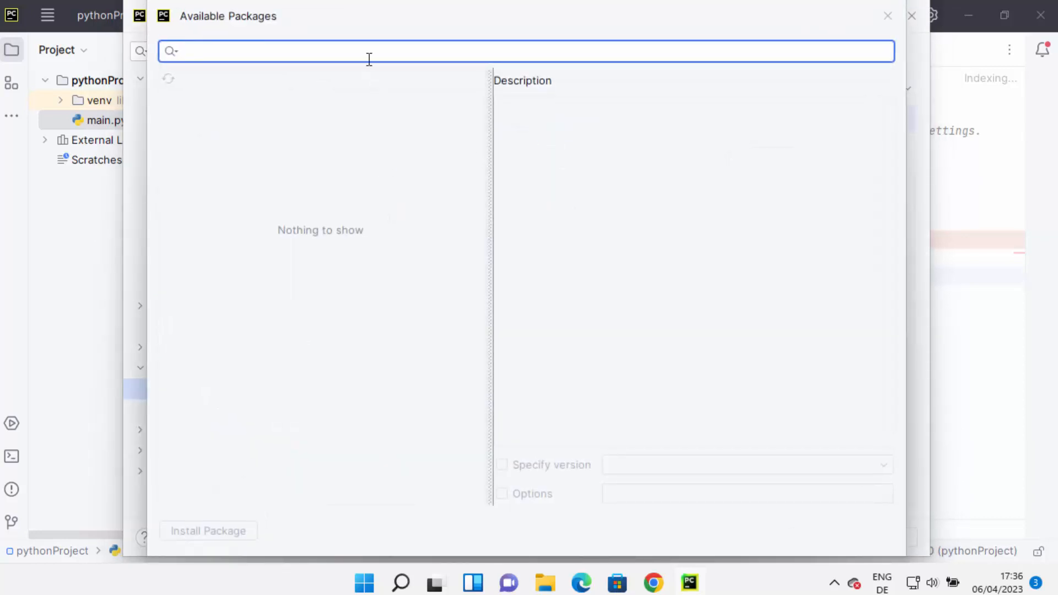
{"action": "type", "text": "numpy"}
{"action": "key", "text": "Return"}
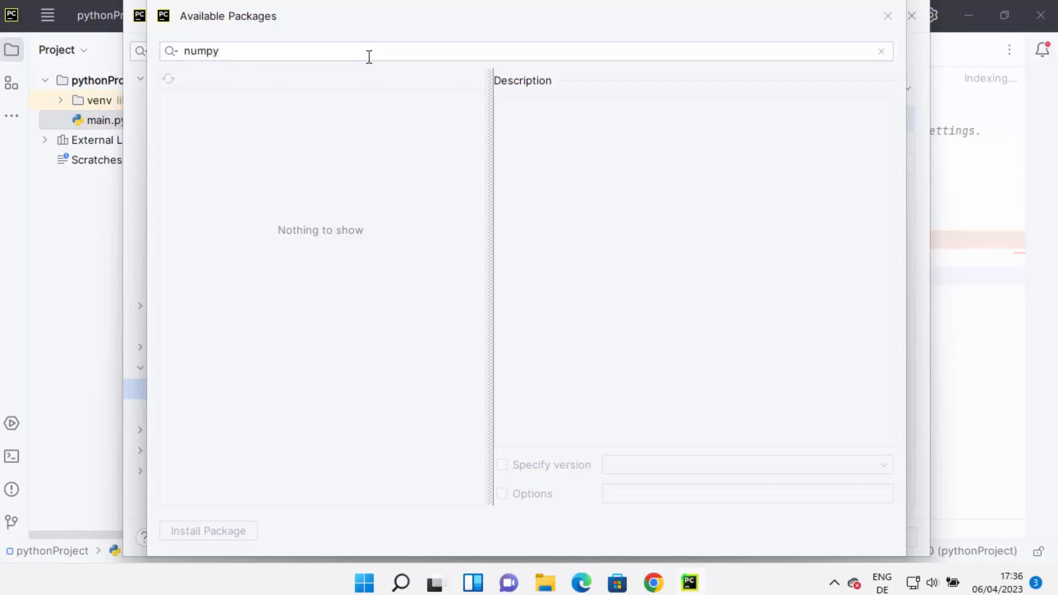
{"action": "left_click", "coordinate": [320, 56]}
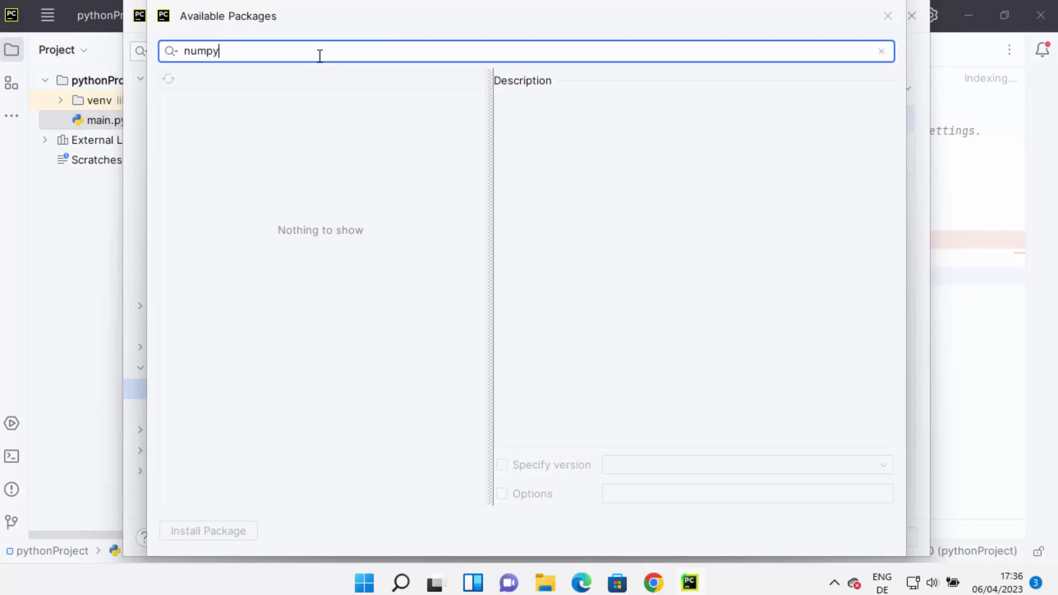
{"action": "key", "text": "Return"}
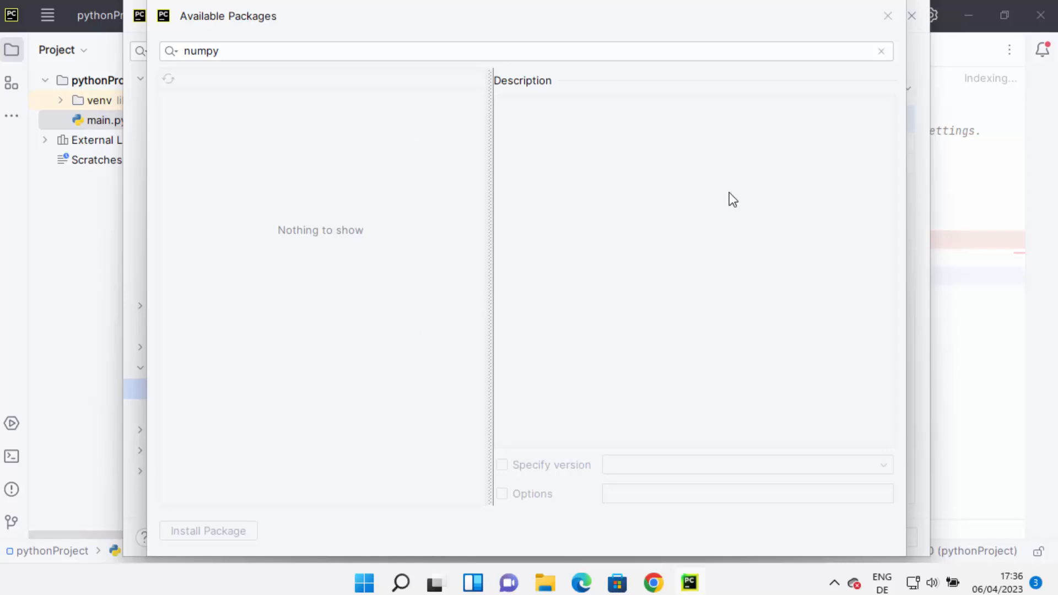
{"action": "left_click", "coordinate": [886, 17]}
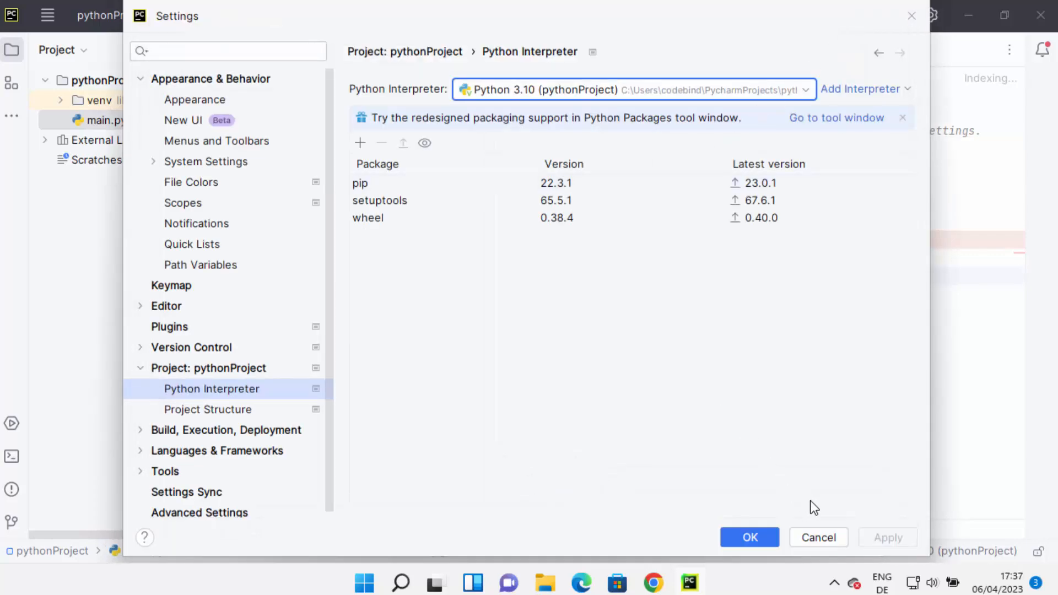
{"action": "left_click", "coordinate": [819, 537]}
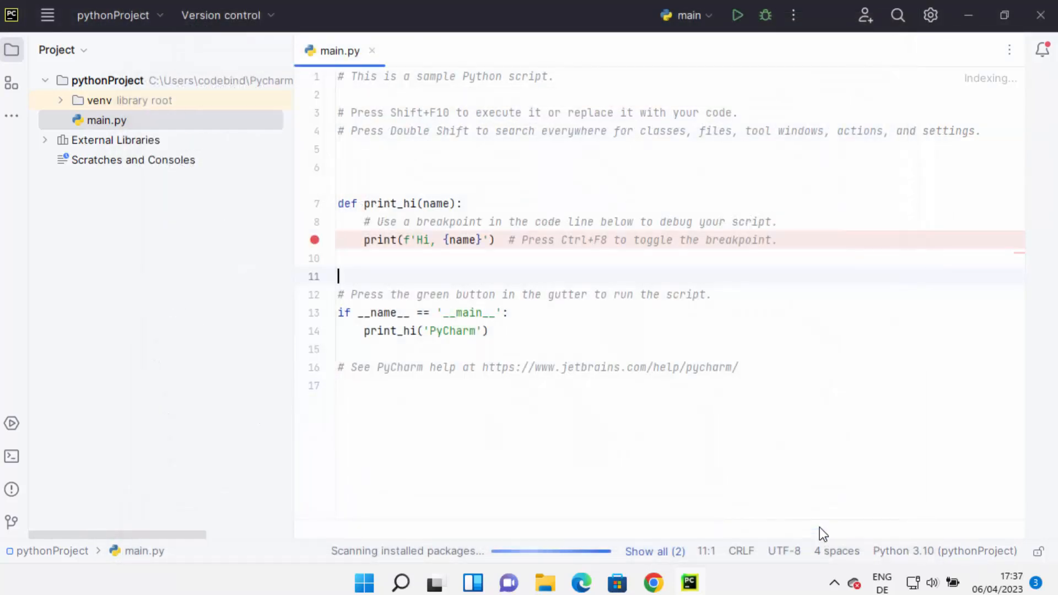
Run main.py and compare its console output with the argument passed to print_hi on line 14.
{"action": "left_click", "coordinate": [595, 265]}
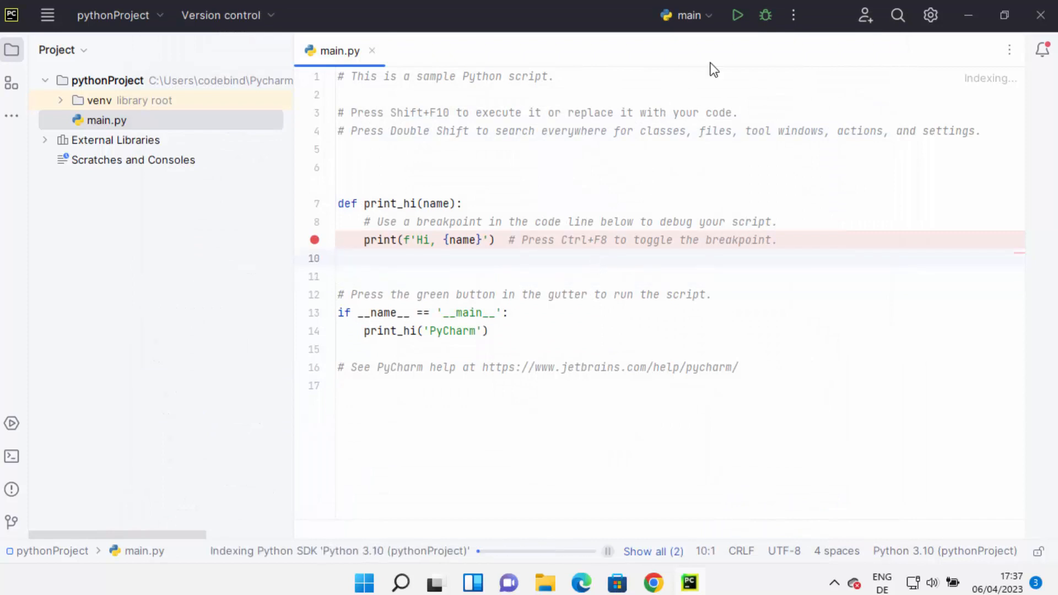
{"action": "left_click", "coordinate": [736, 15]}
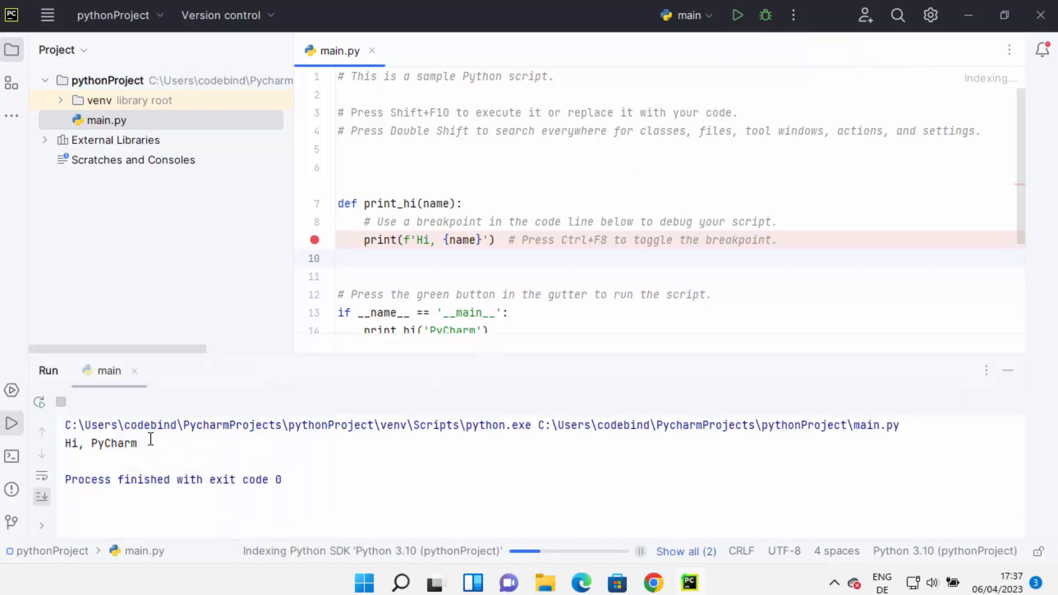
{"action": "left_click_drag", "start_coordinate": [146, 443], "coordinate": [65, 443]}
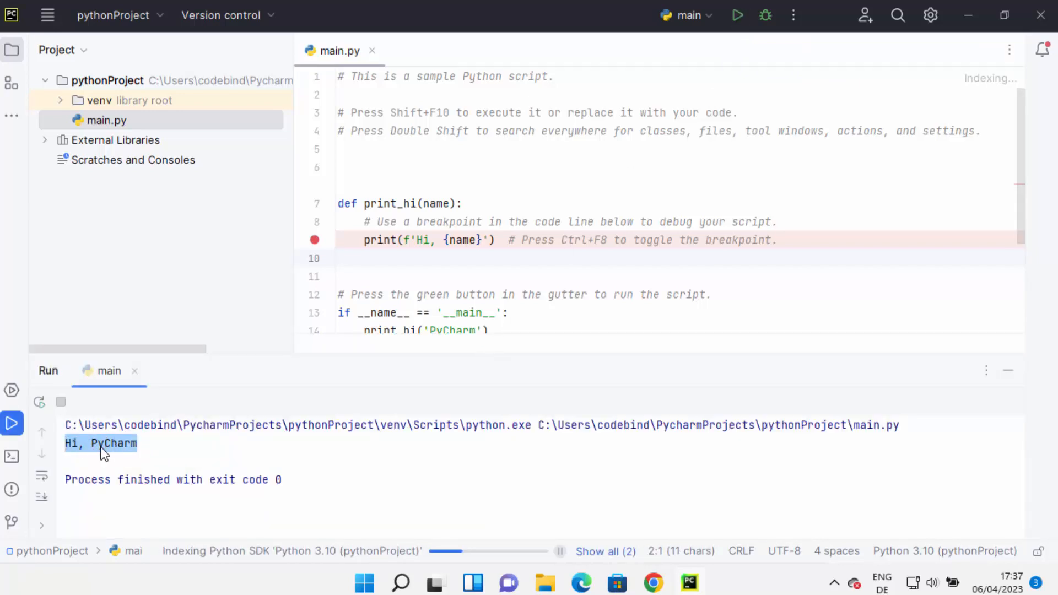
{"action": "scroll", "coordinate": [564, 236], "scroll_direction": "down", "scroll_amount": 2}
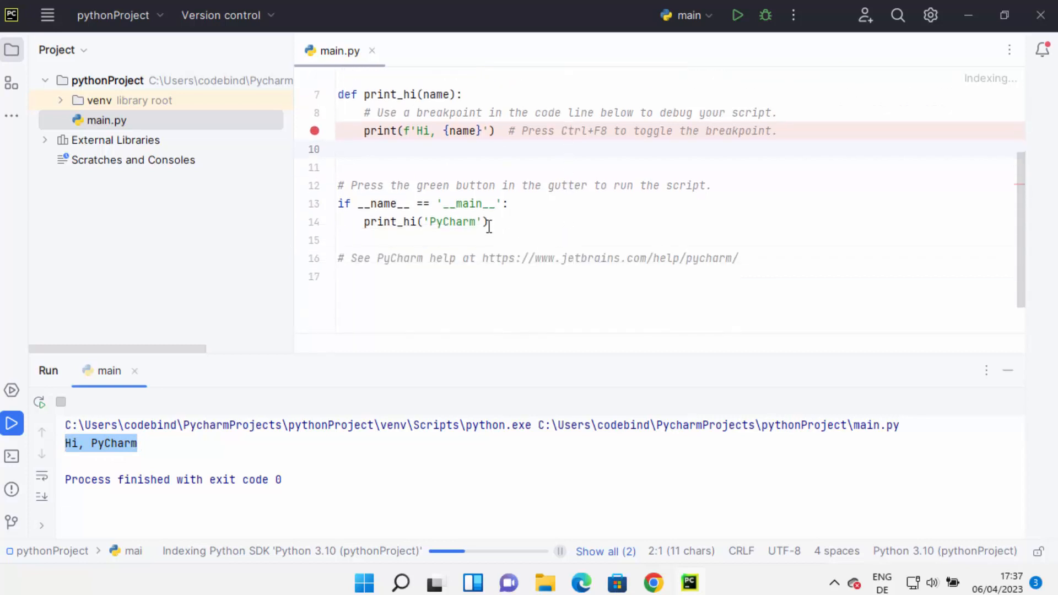
{"action": "double_click", "coordinate": [432, 222]}
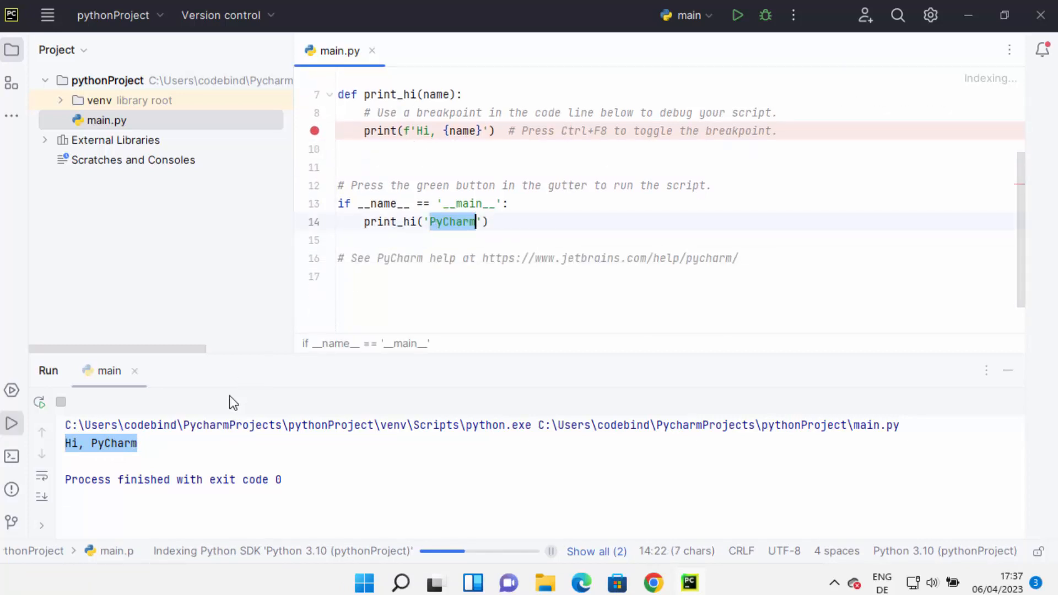
{"action": "double_click", "coordinate": [130, 442]}
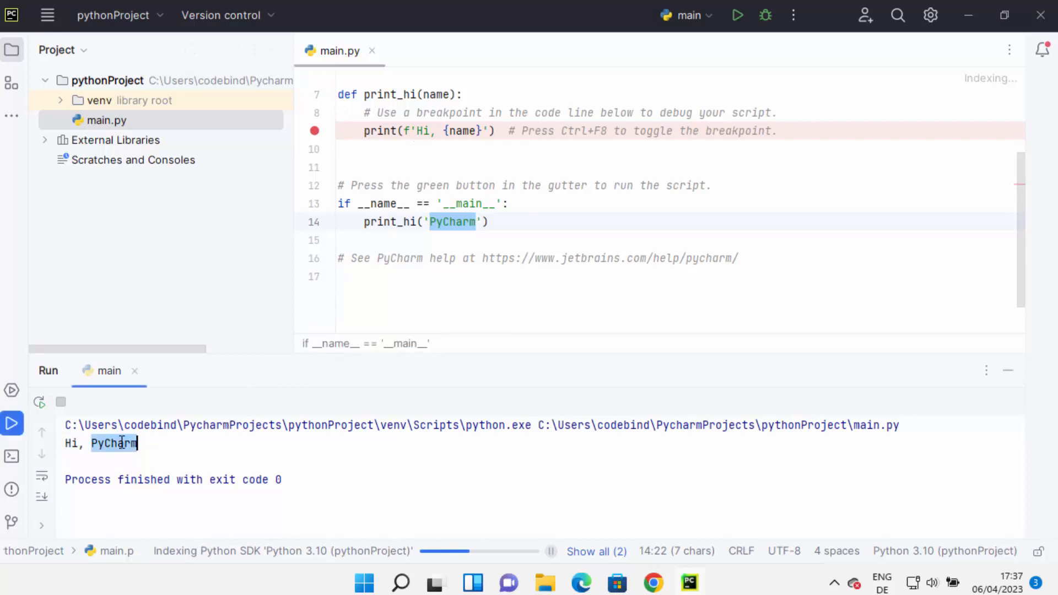